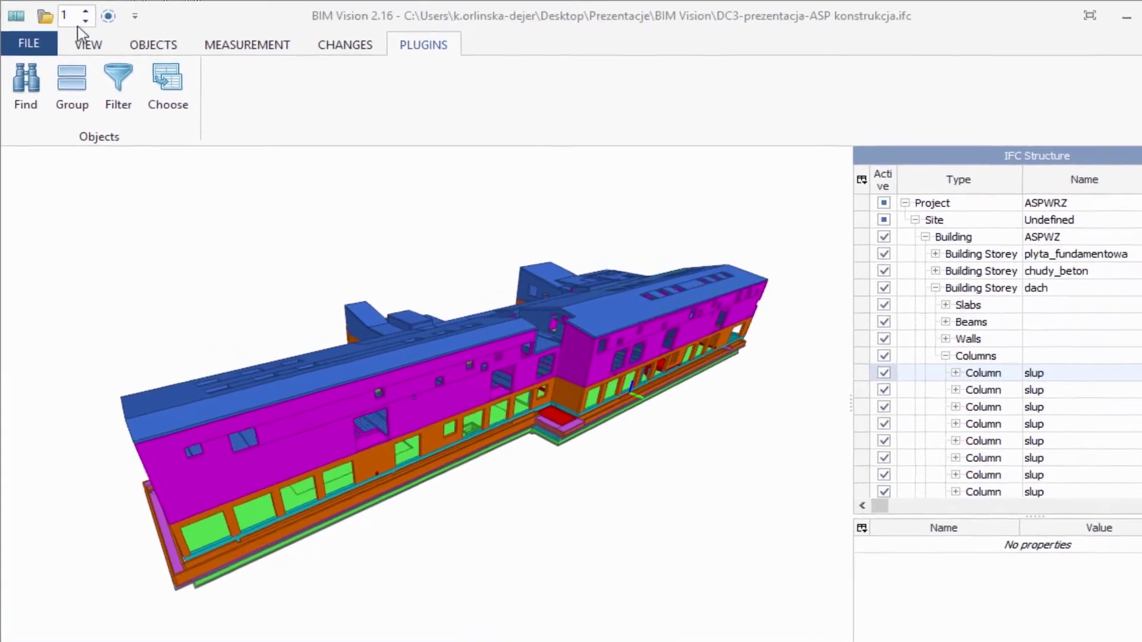
Search for 'C25/30 W10' anywhere in object properties and select all 107 found objects.
left_click(33, 79)
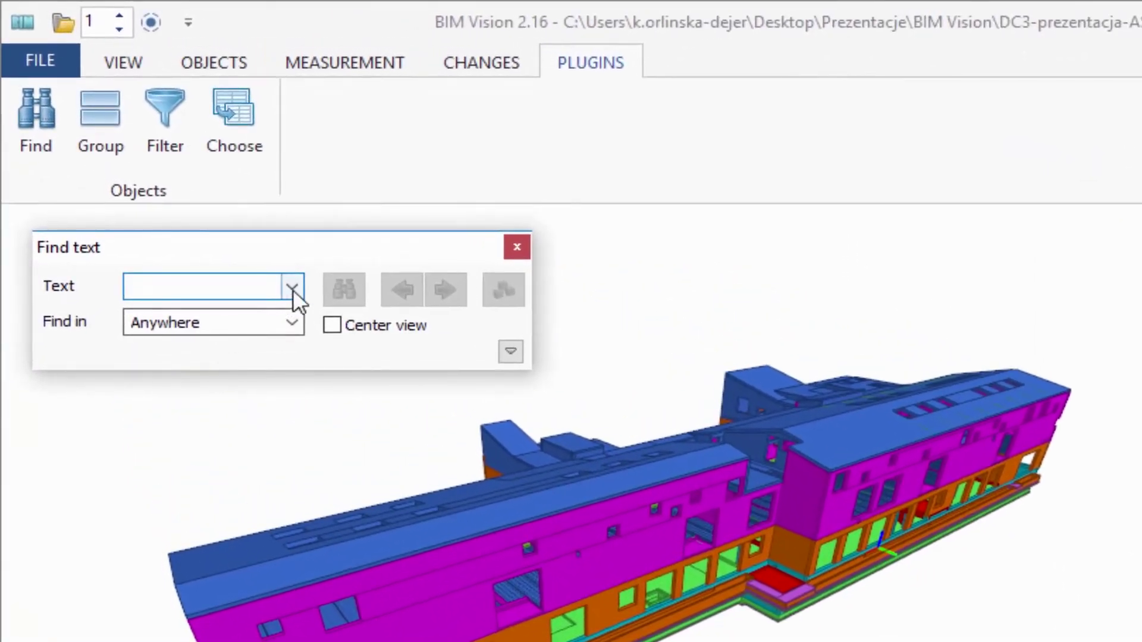
left_click(298, 289)
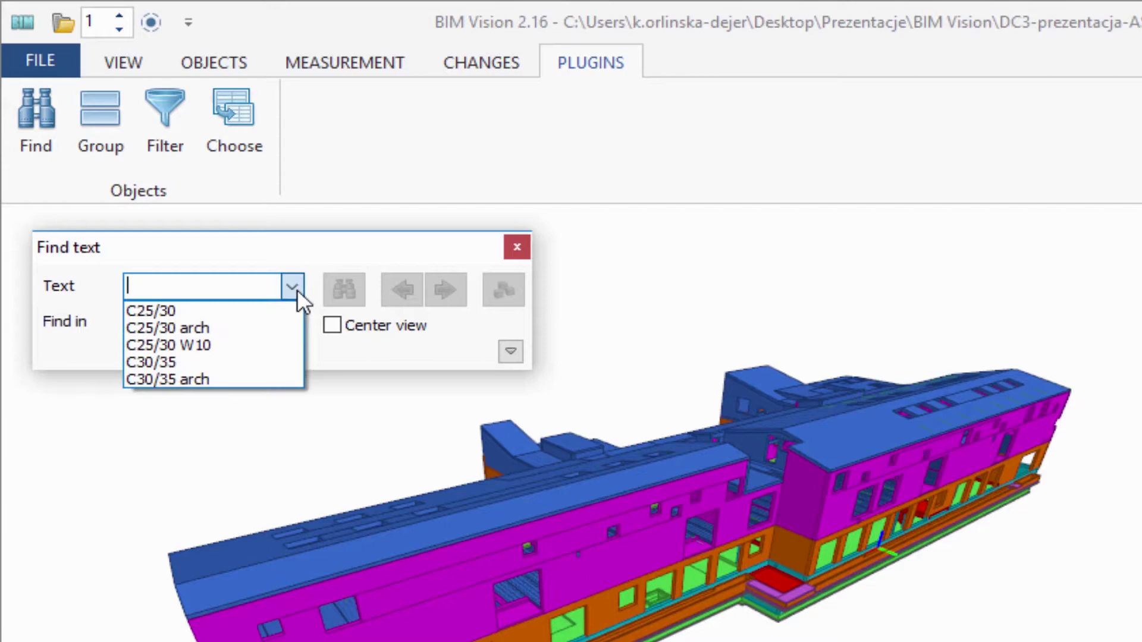
left_click(267, 344)
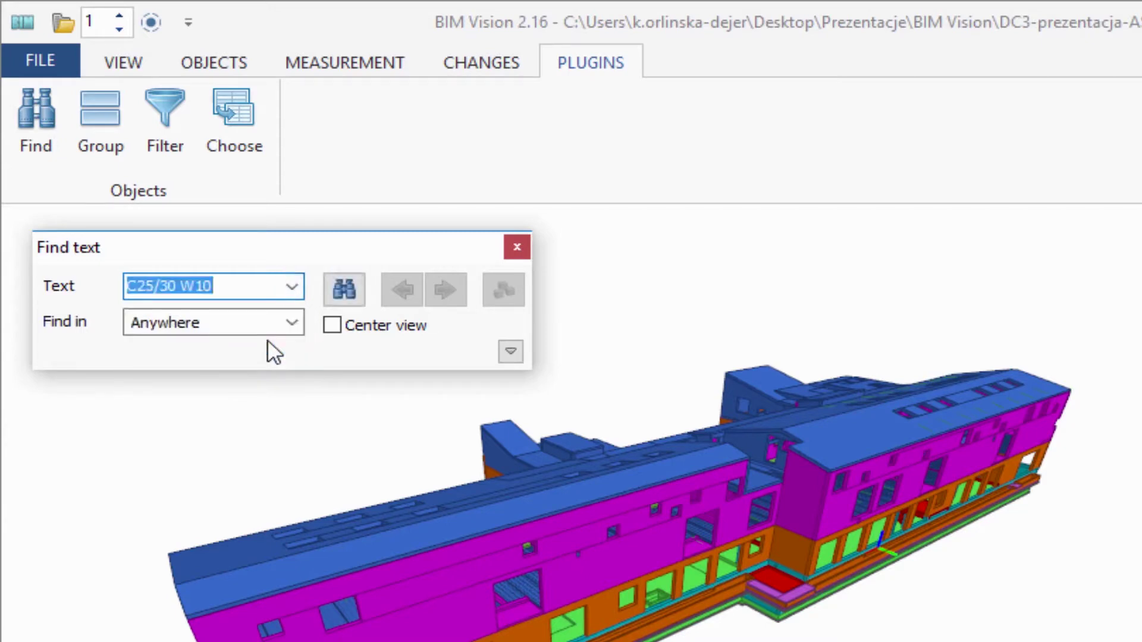
left_click(291, 325)
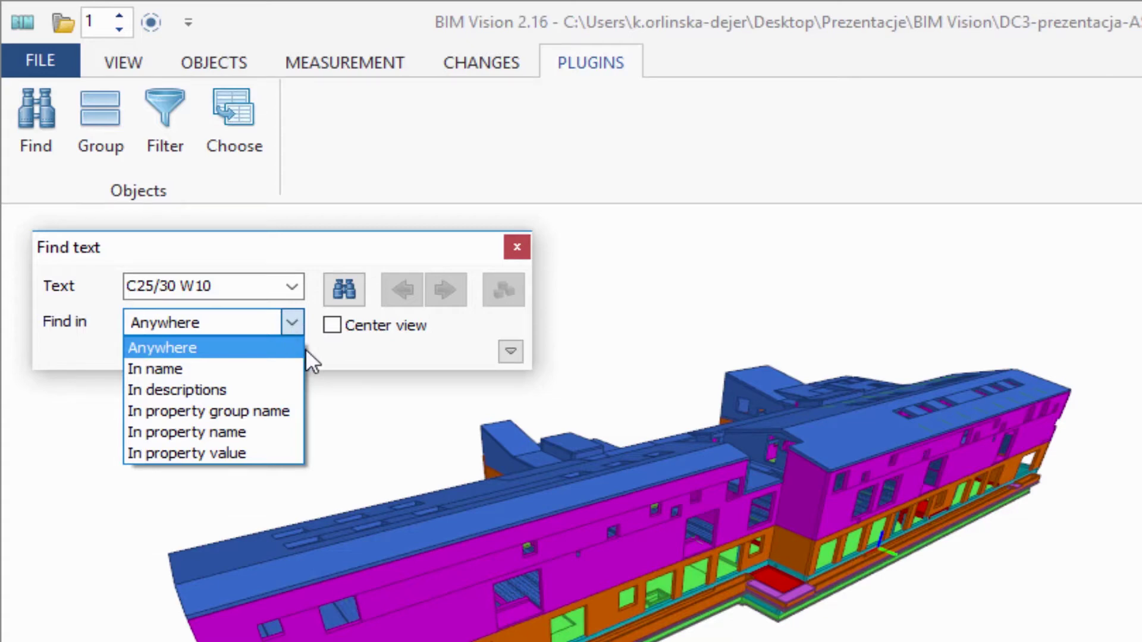
left_click(295, 346)
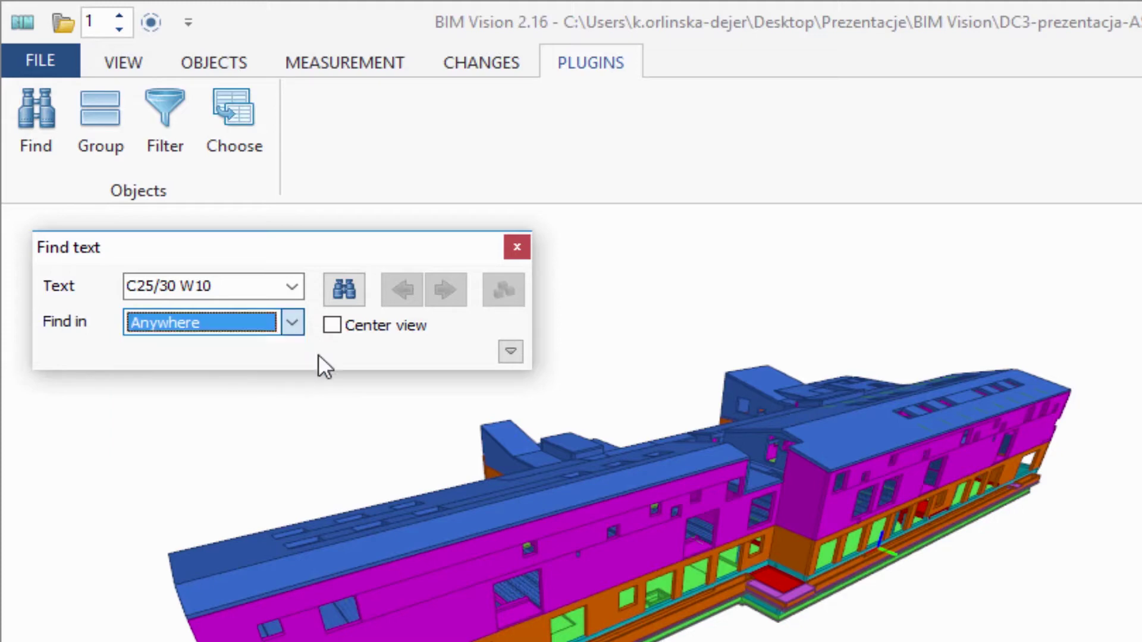
left_click(345, 293)
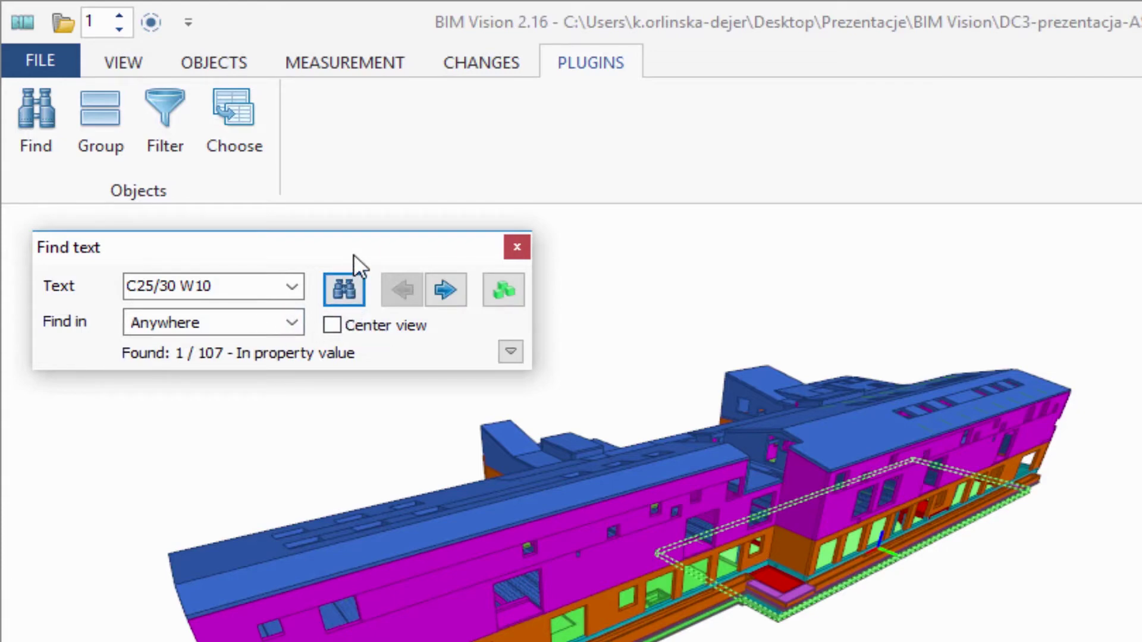
left_click(514, 290)
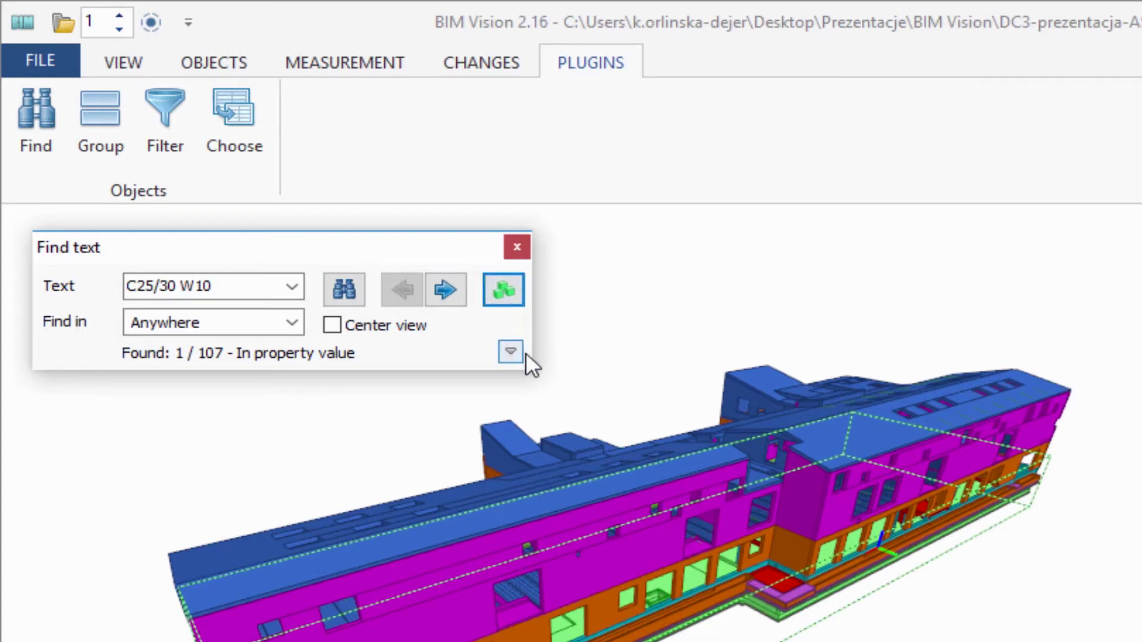
left_click(510, 352)
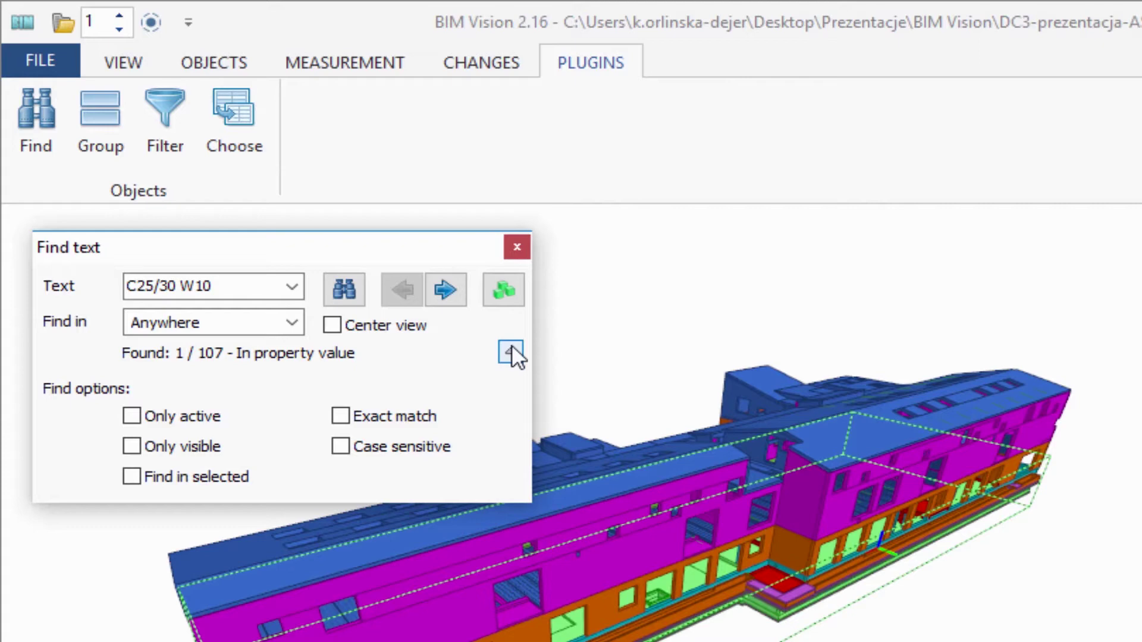
Hide all non-selected objects and orbit around the isolated C25/30 W10 slabs.
left_click(510, 351)
left_click(241, 65)
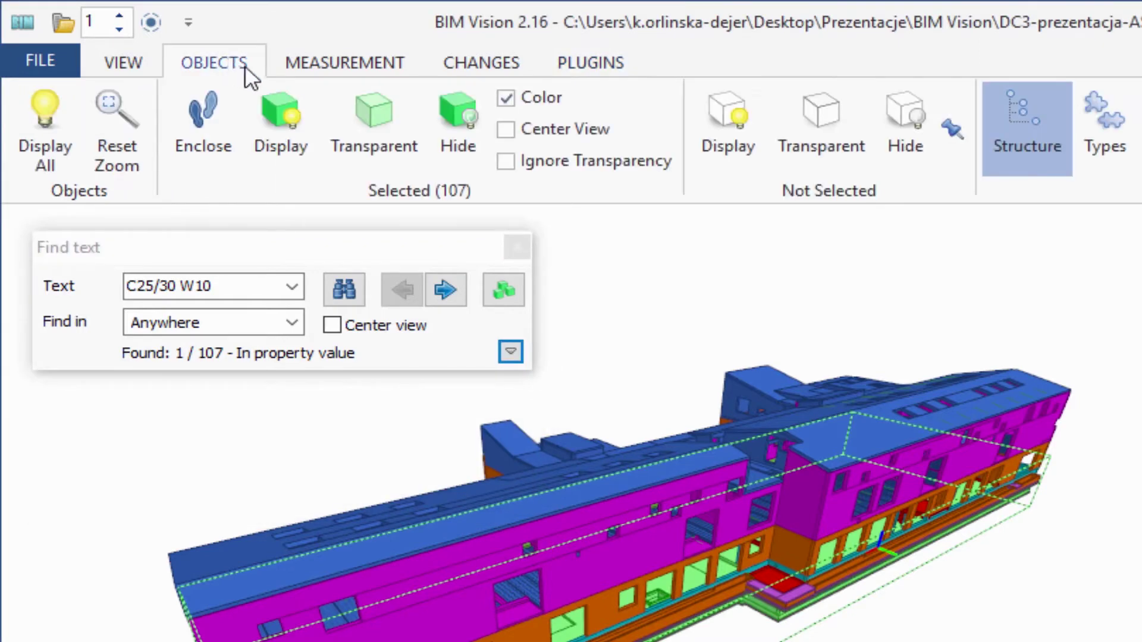
left_click(906, 122)
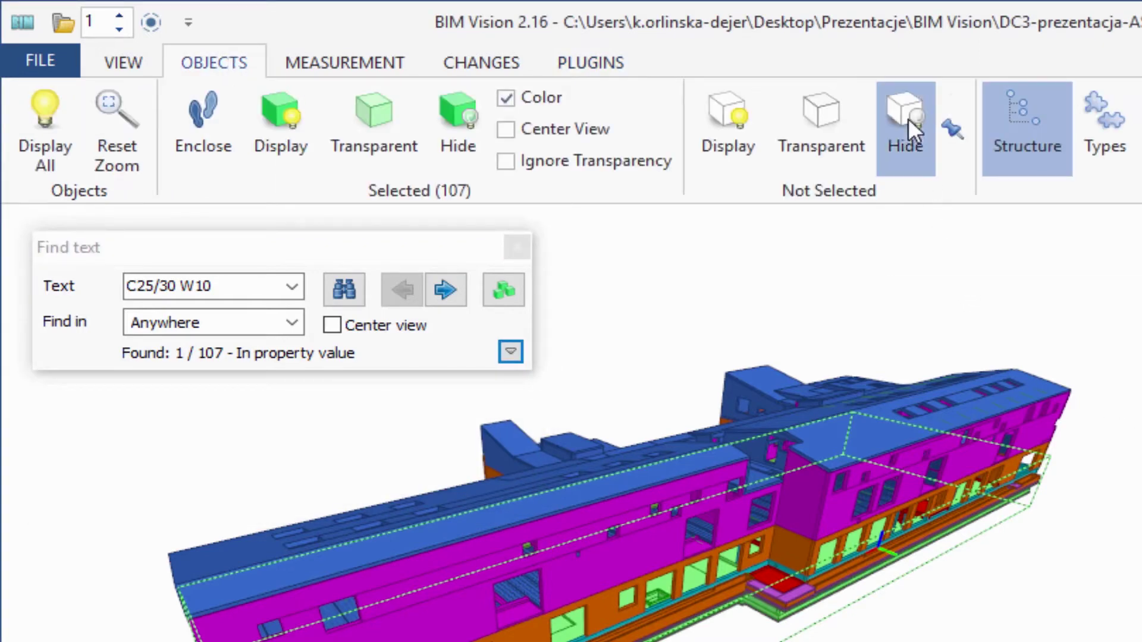
left_click_drag(624, 542, 985, 575)
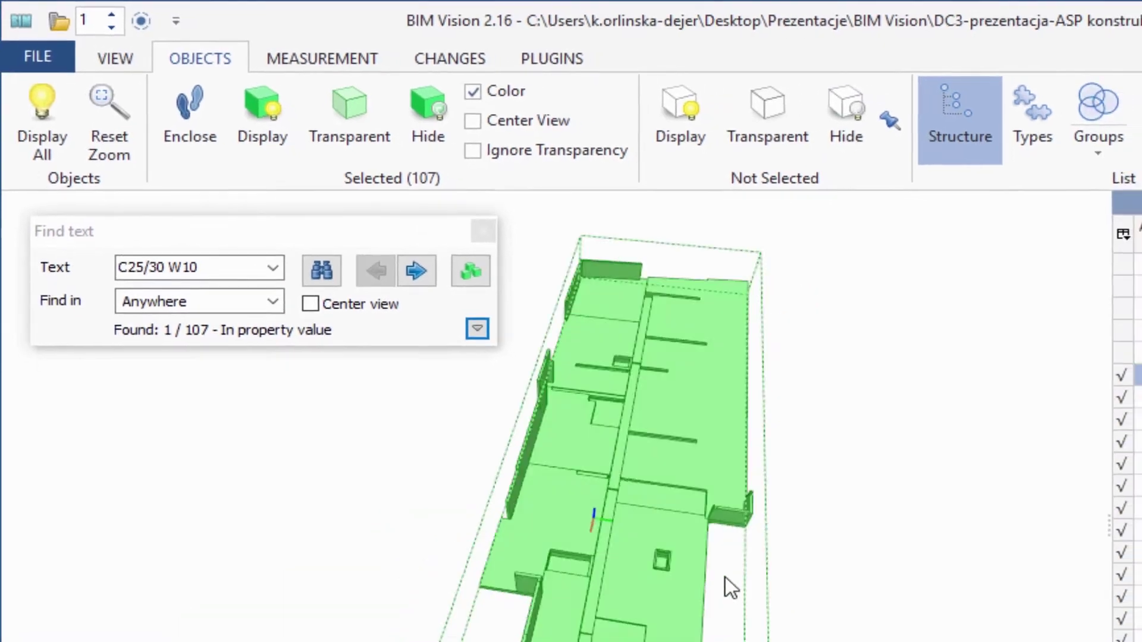
left_click_drag(800, 475, 409, 377)
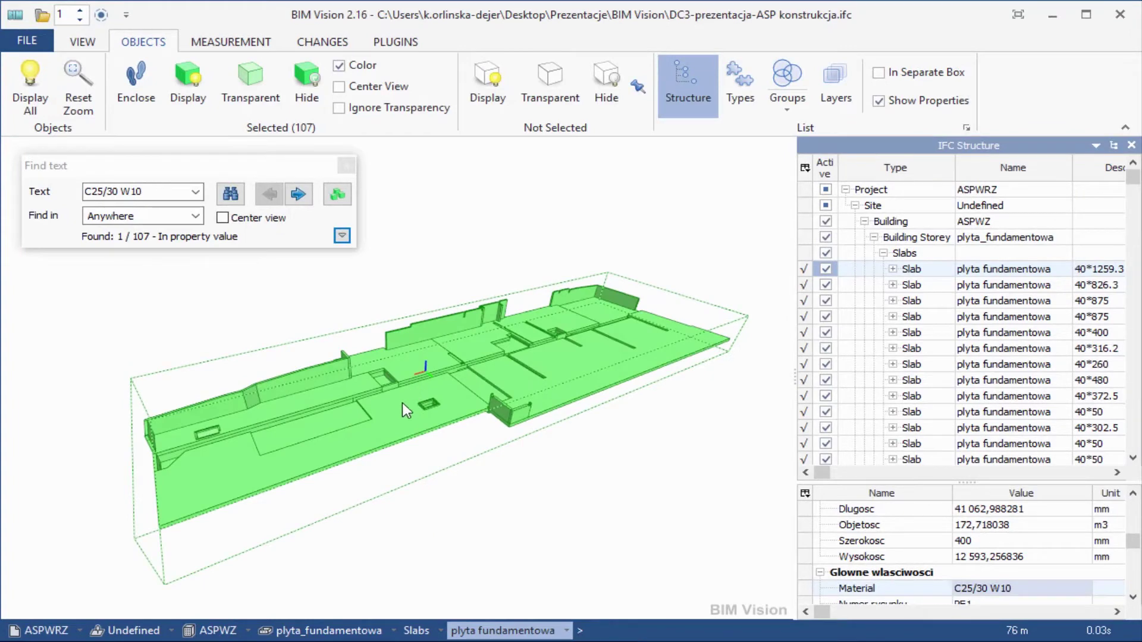
left_click(396, 42)
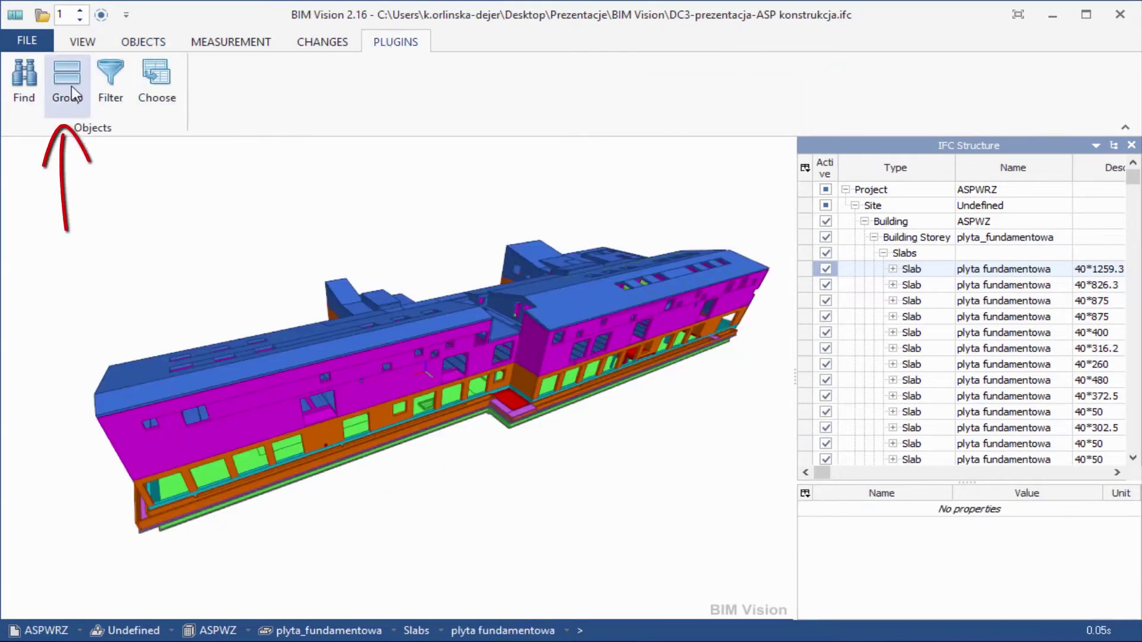
Group the model objects by IfcEntity and select the IfcColumn group of 363 columns.
left_click(70, 83)
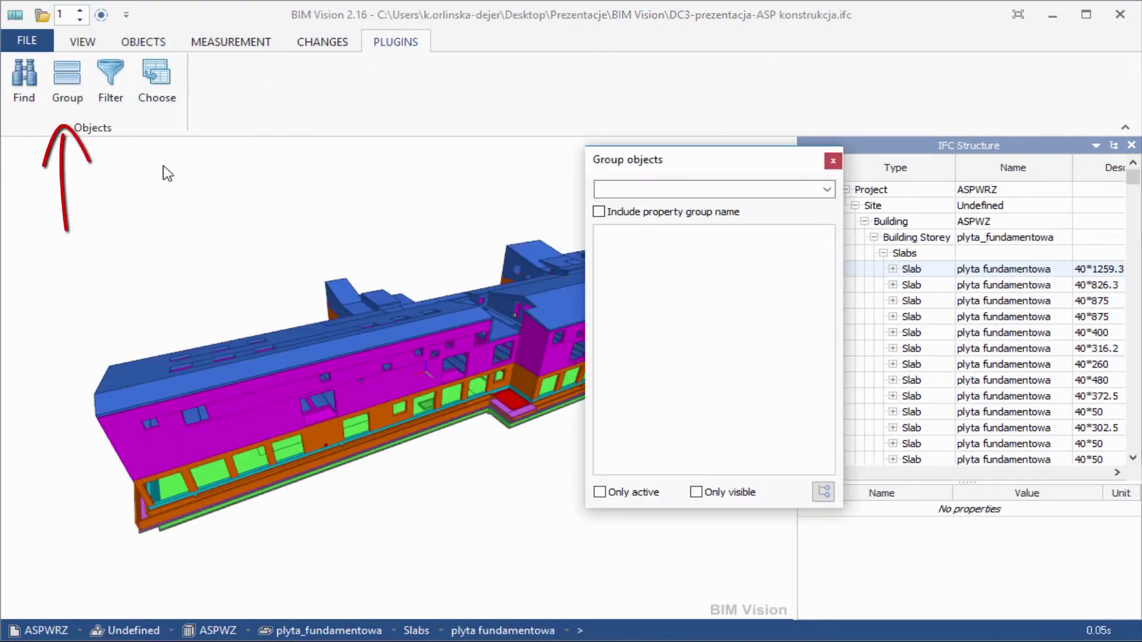
left_click(826, 190)
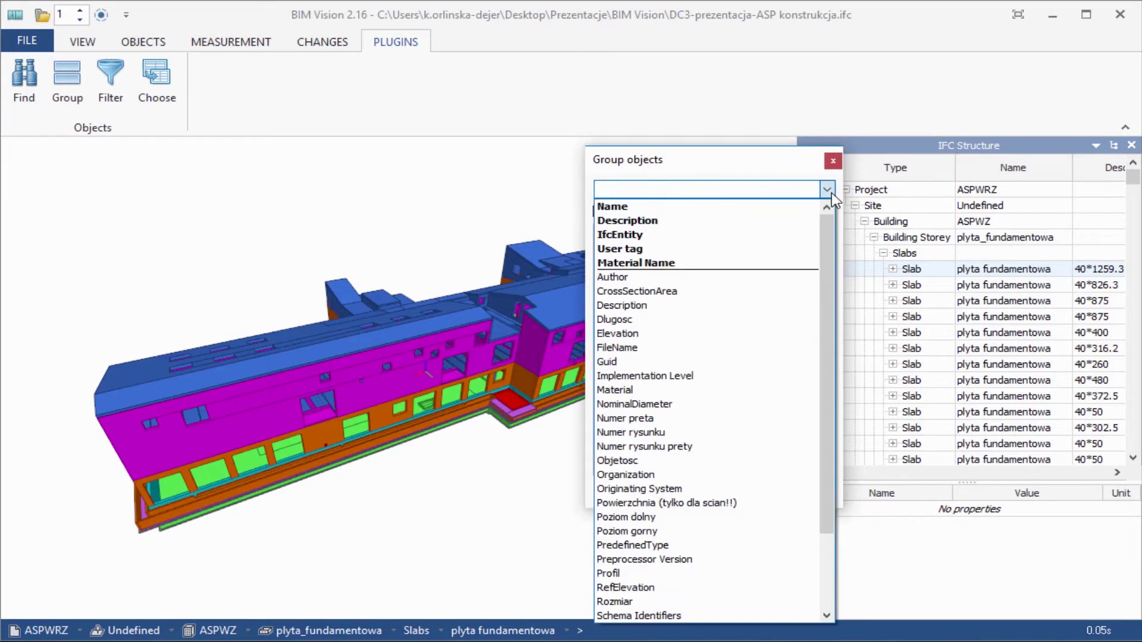
left_click(704, 235)
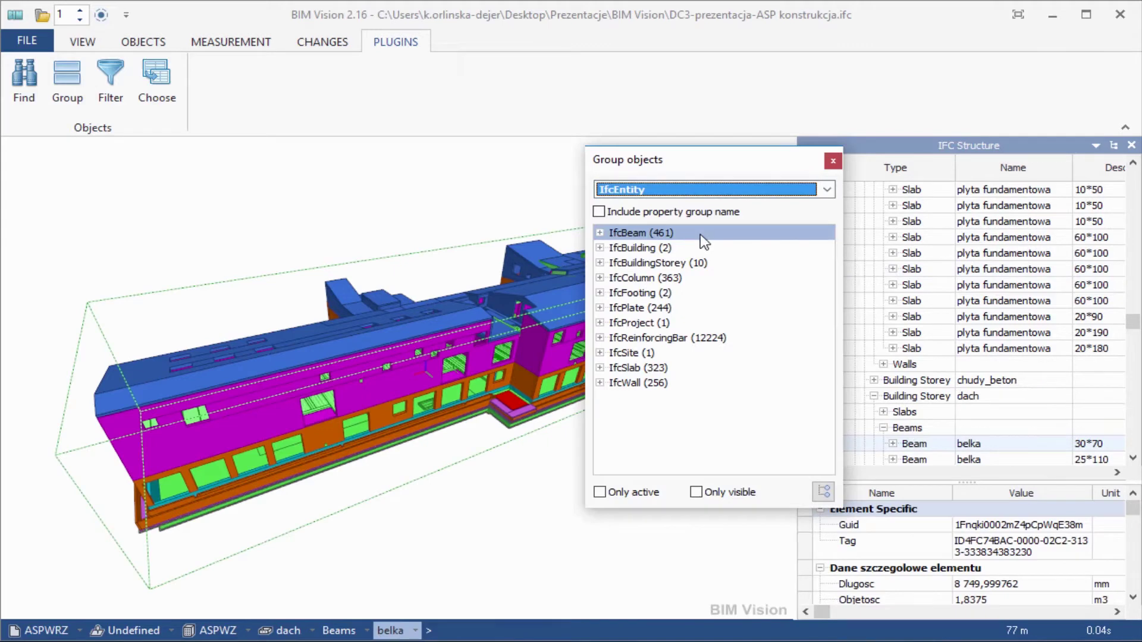
left_click(671, 282)
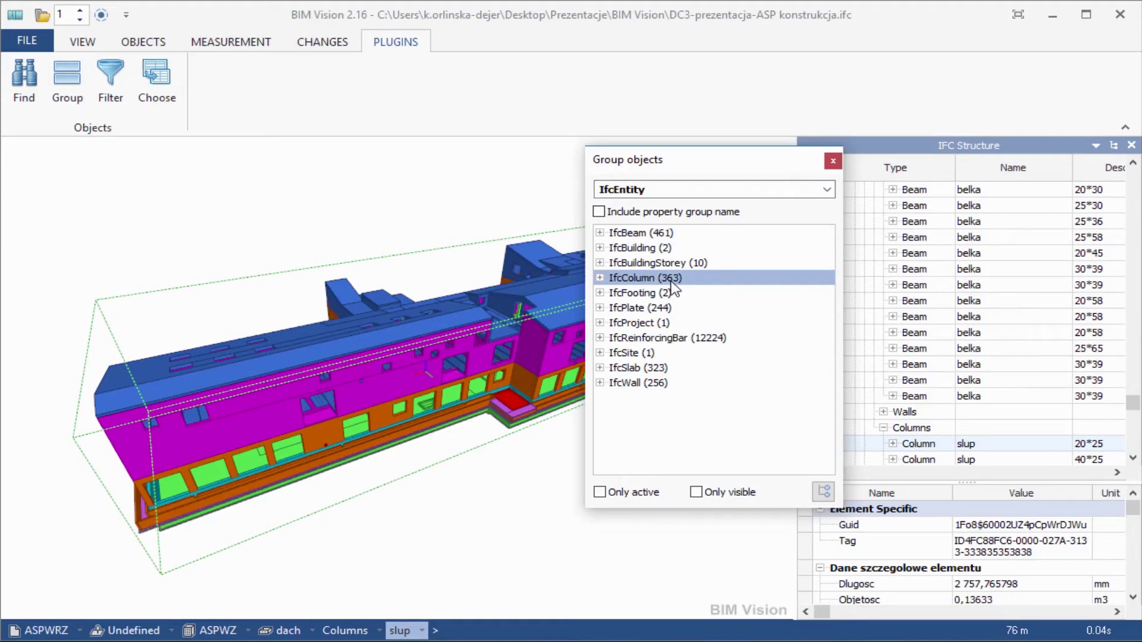
left_click(138, 44)
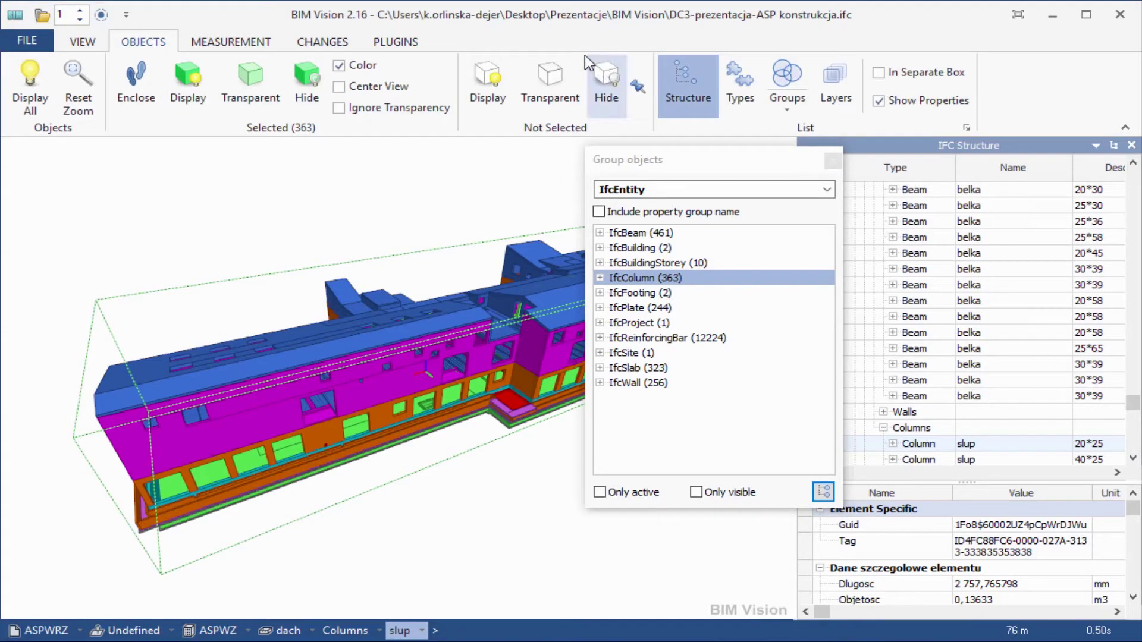
Make all non-selected objects transparent and orbit and zoom in on the columns.
left_click(568, 81)
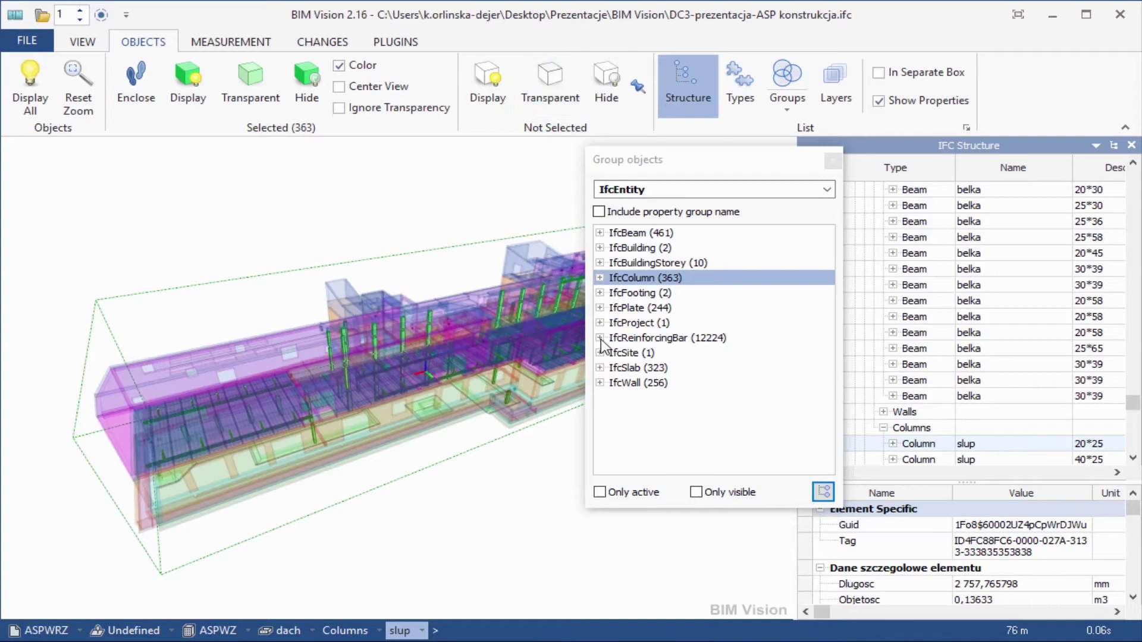
left_click_drag(458, 372, 681, 348)
scroll(408, 348, "up", 6)
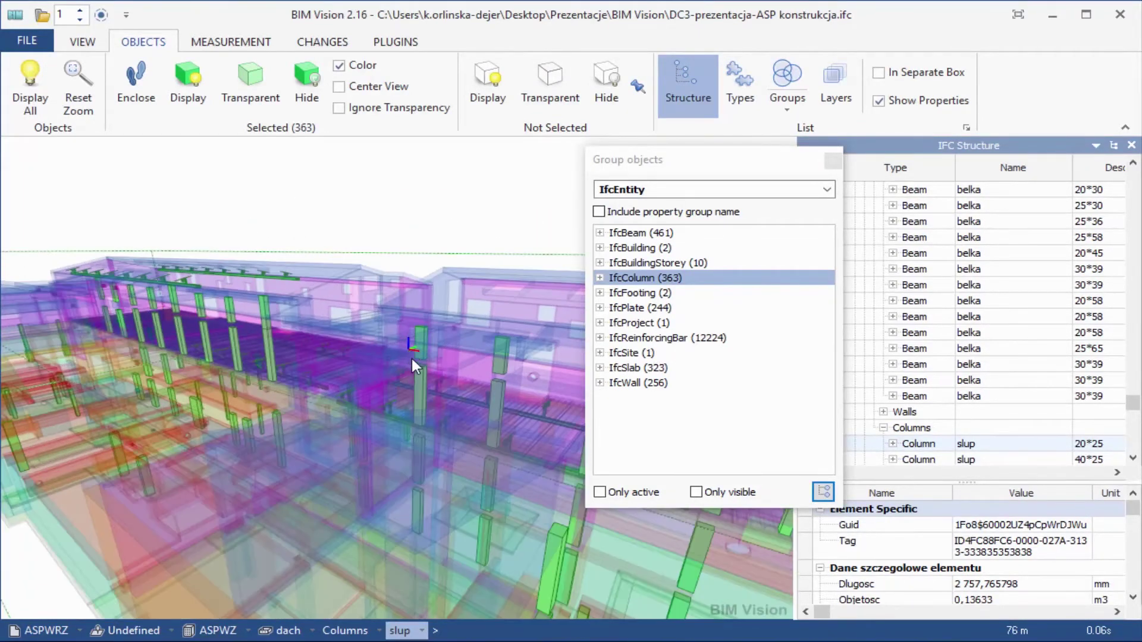
left_click_drag(408, 357, 364, 336)
mouse_move(192, 255)
left_mouse_down()
mouse_move(261, 238)
mouse_move(234, 280)
mouse_move(166, 262)
left_mouse_up()
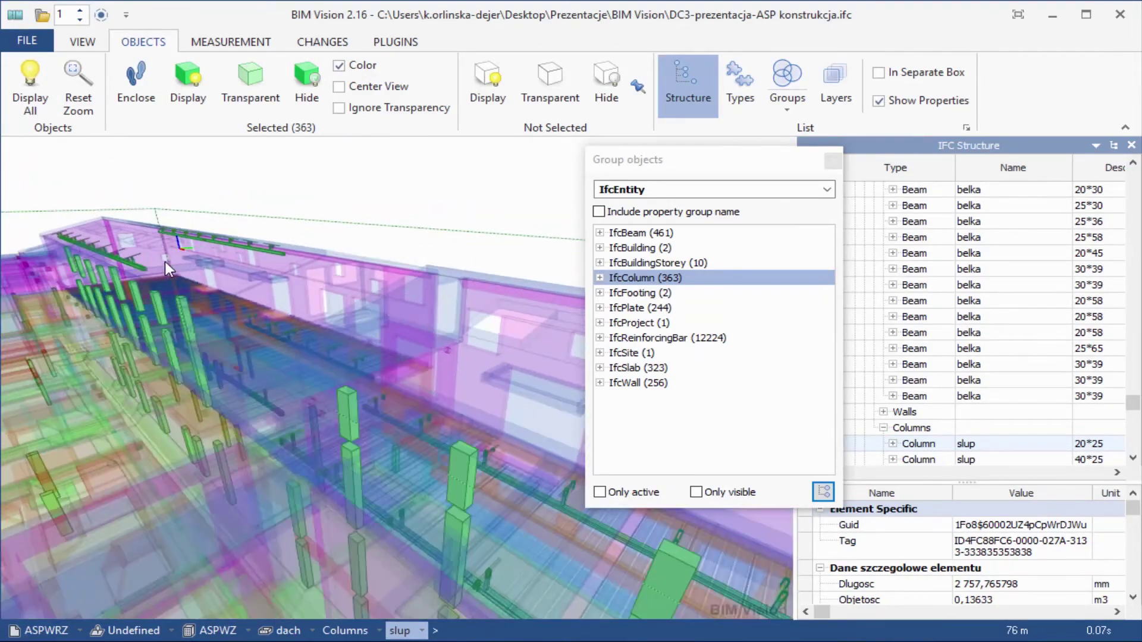
Expand the IfcColumn group, select one individual column and enlarge the properties area.
left_click(600, 278)
left_click(639, 414)
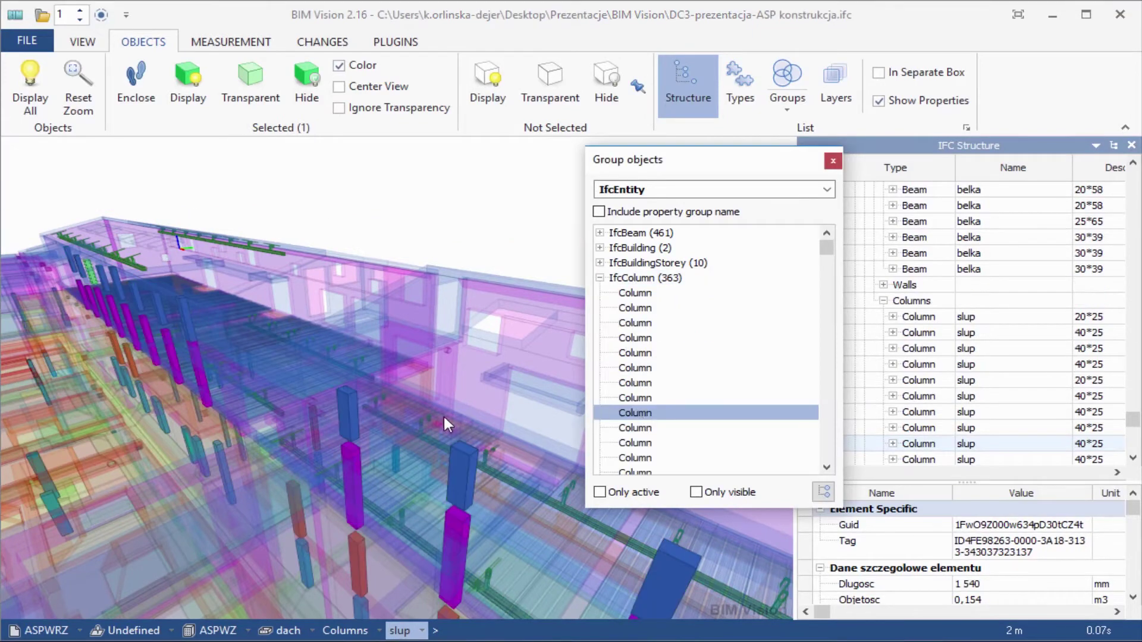
scroll(52, 254, "up", 5)
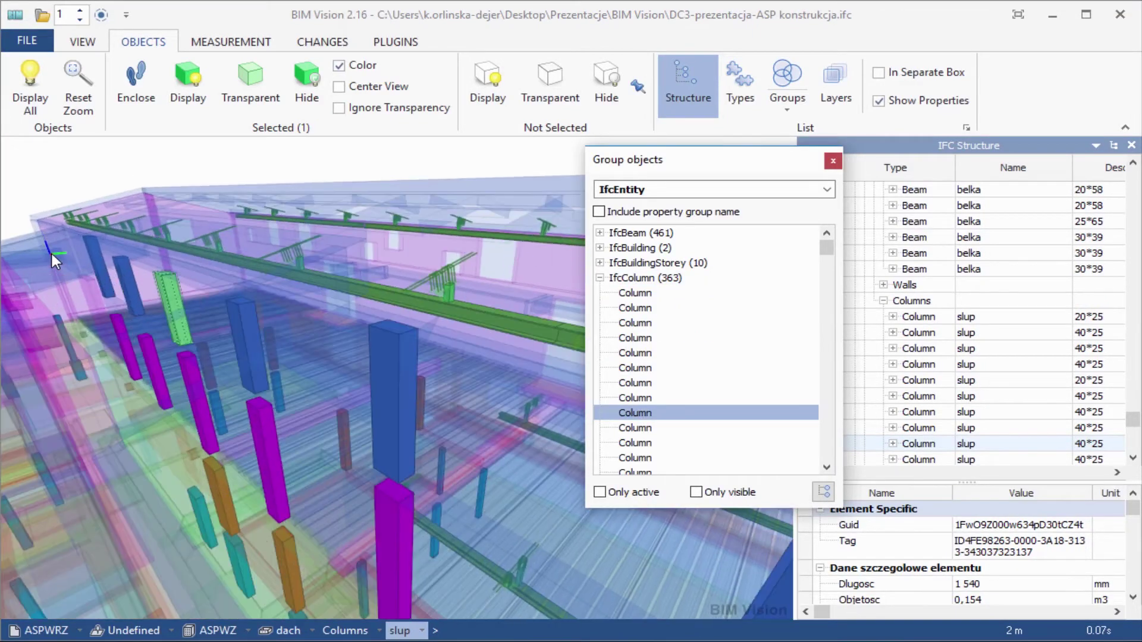
scroll(68, 264, "up", 1)
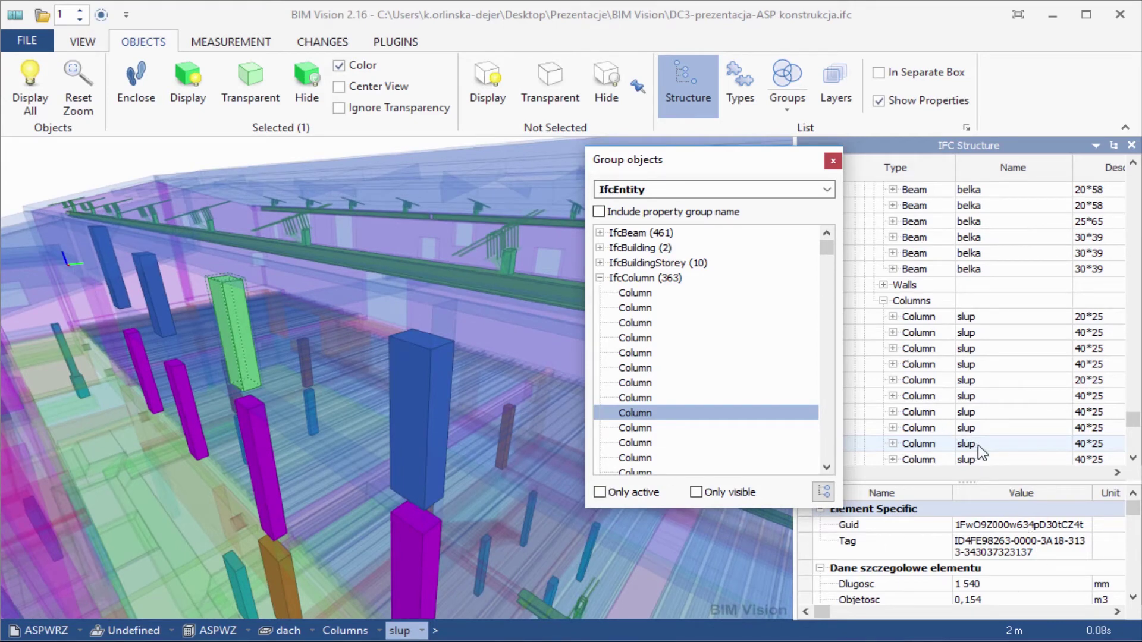
left_click_drag(965, 483, 957, 256)
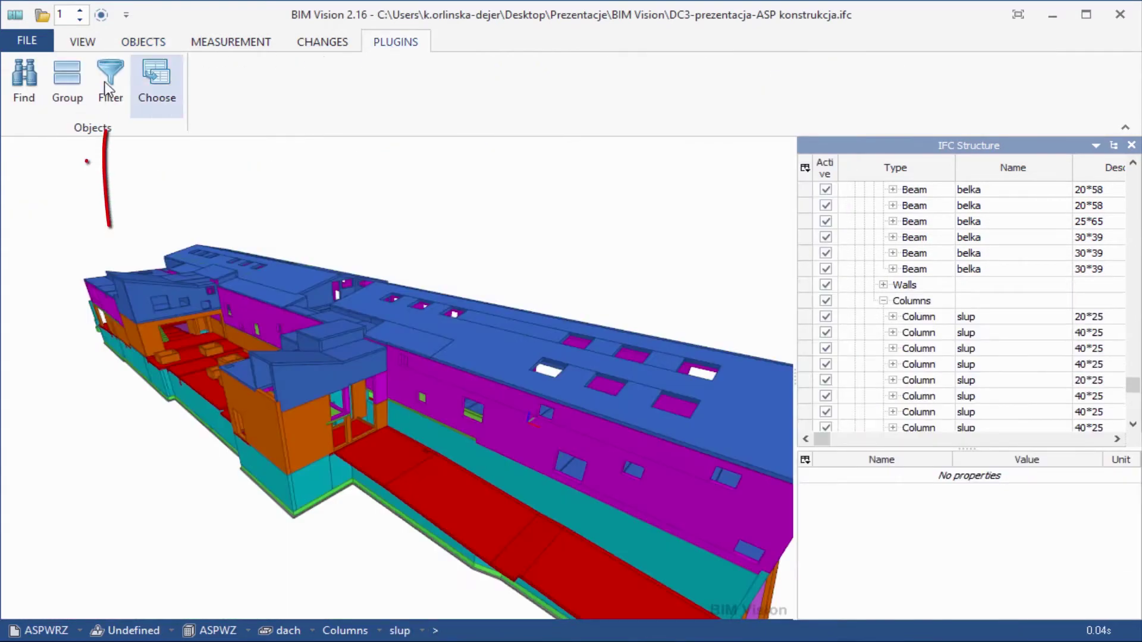
Create a filter condition IfcEntity = IfcWall, matching 256 objects.
left_click(109, 89)
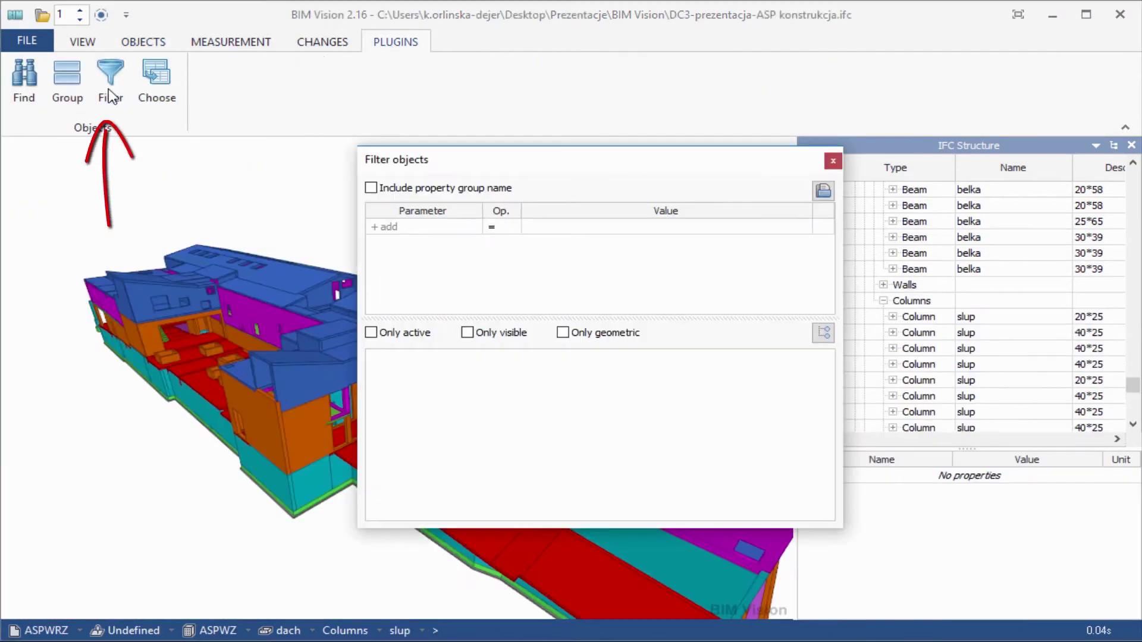
left_click(463, 231)
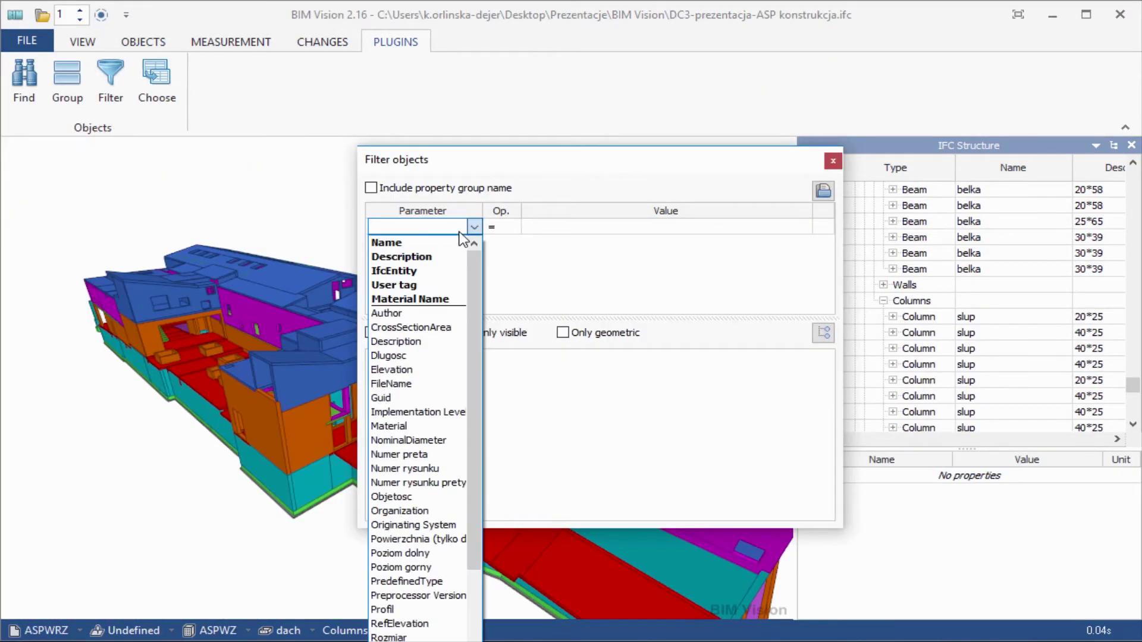
left_click(431, 271)
left_click(688, 226)
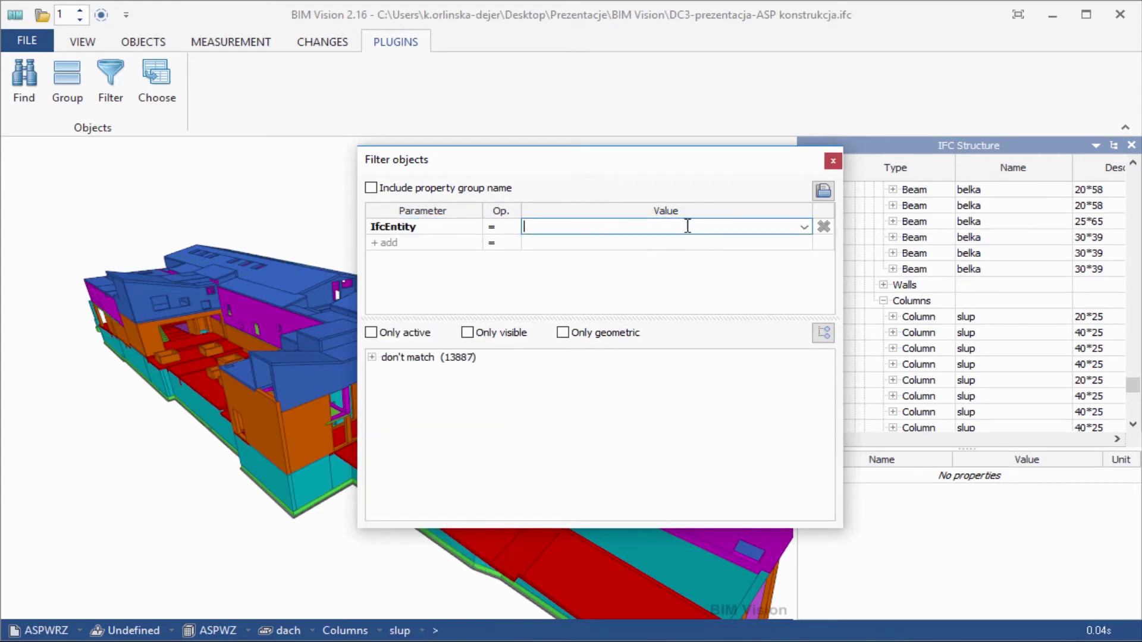
left_click(804, 226)
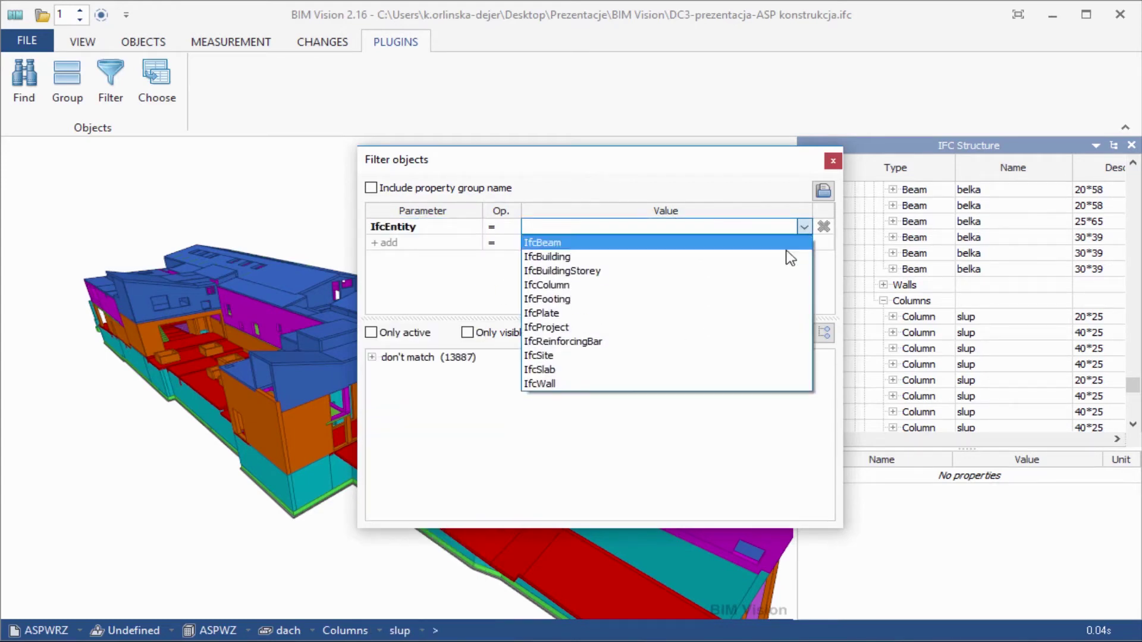
left_click(772, 382)
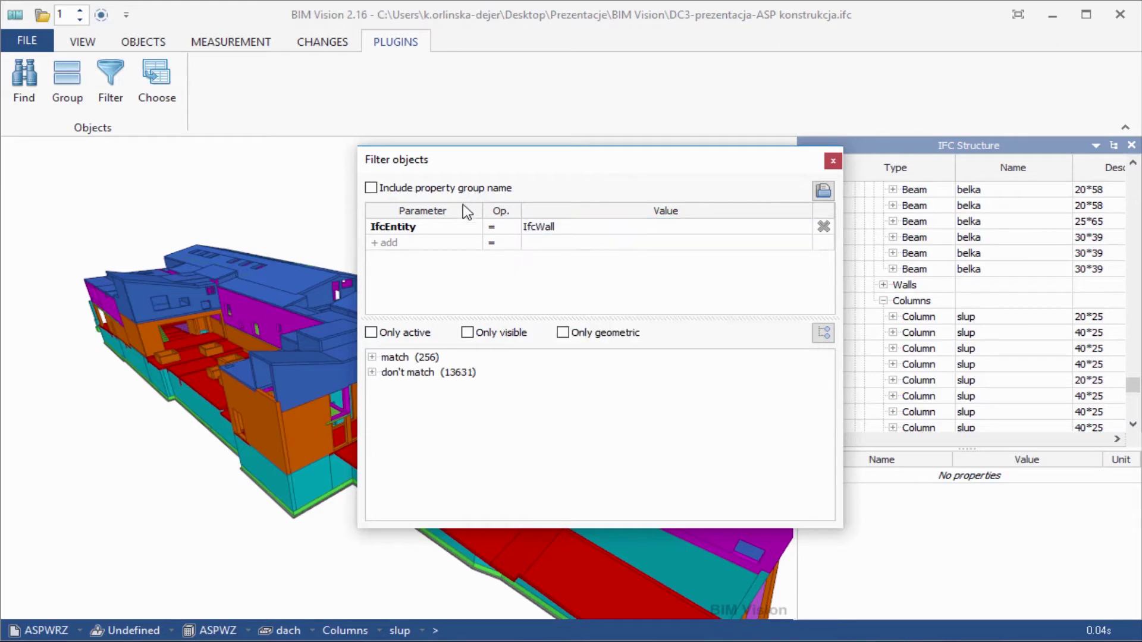
left_click(451, 244)
Add the condition Wysokosc > 4500 to narrow the walls to 15 matches.
left_click(473, 243)
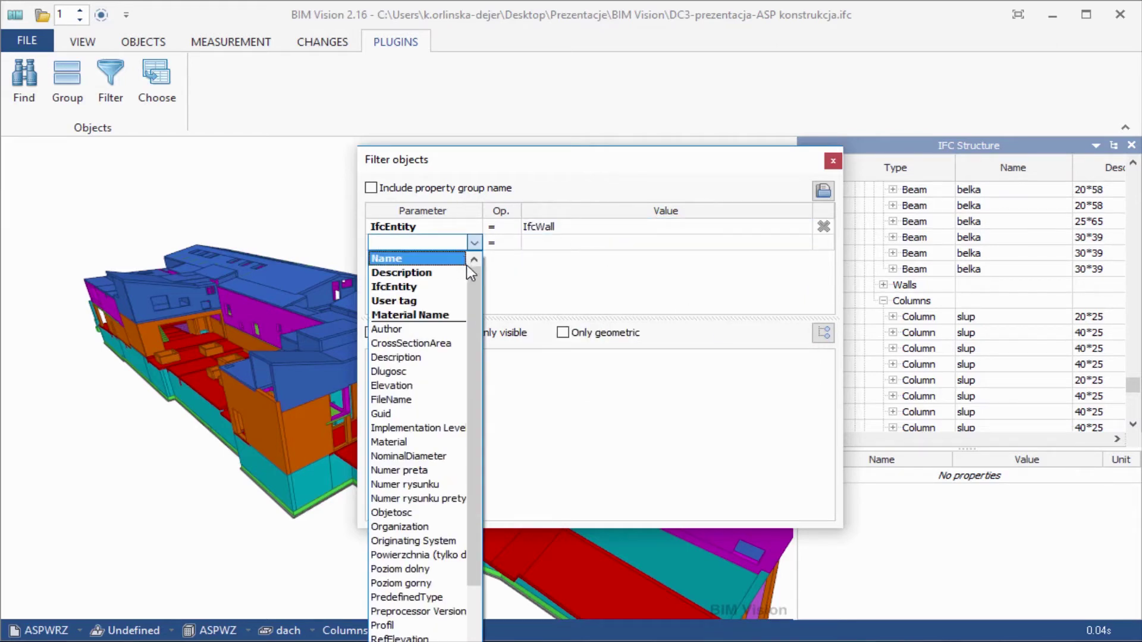
left_click_drag(477, 284, 476, 380)
scroll(416, 565, "down", 1)
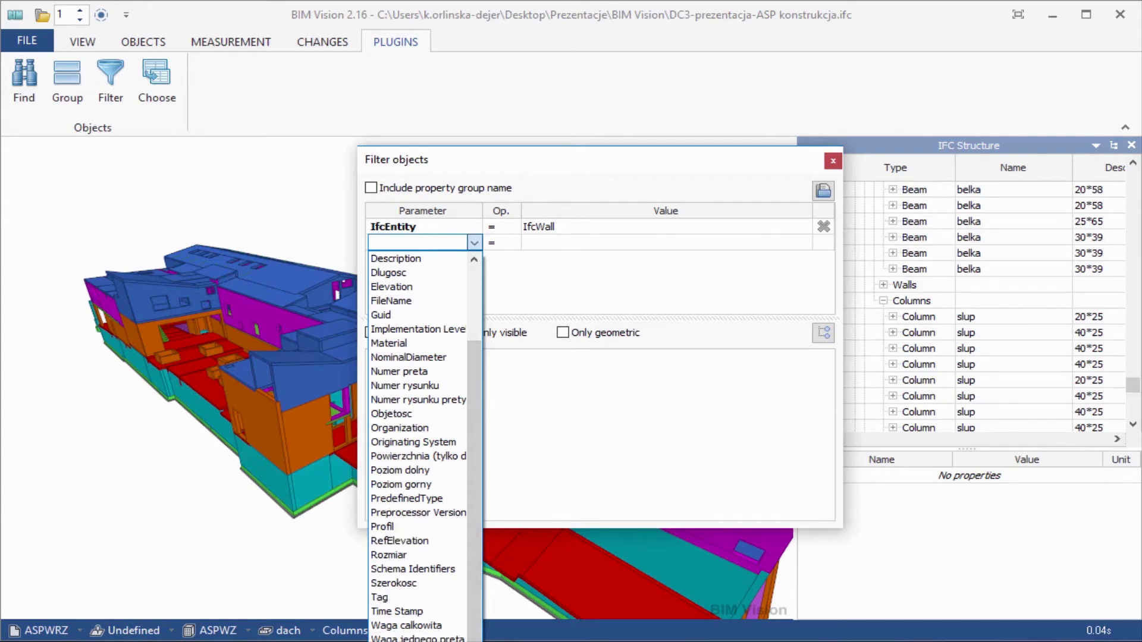
left_click(410, 636)
left_click(513, 244)
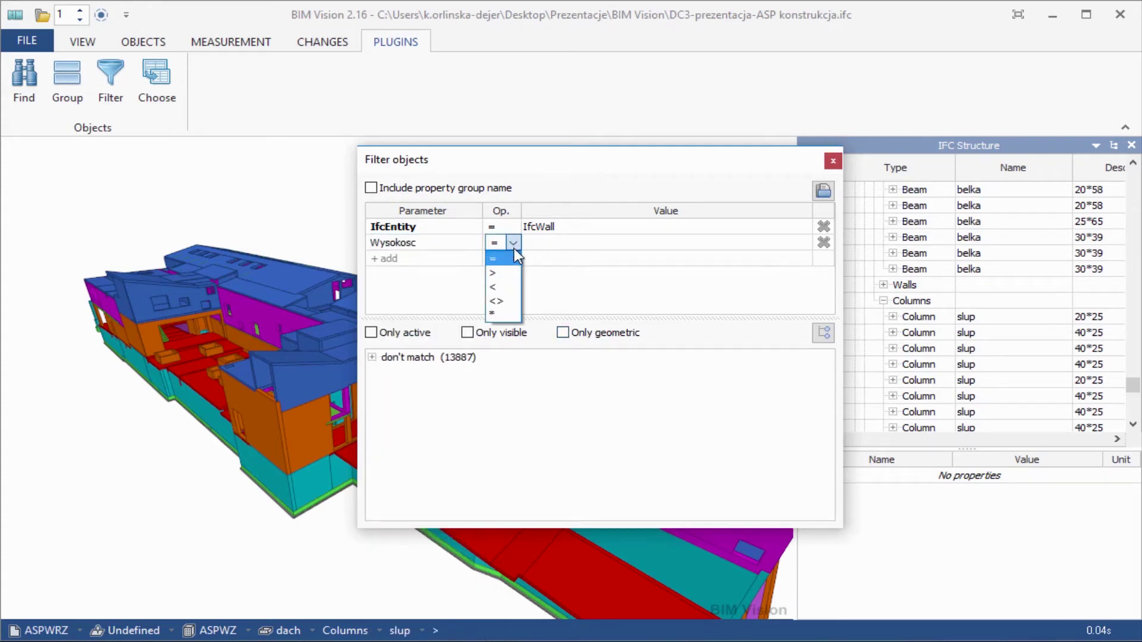
left_click(516, 273)
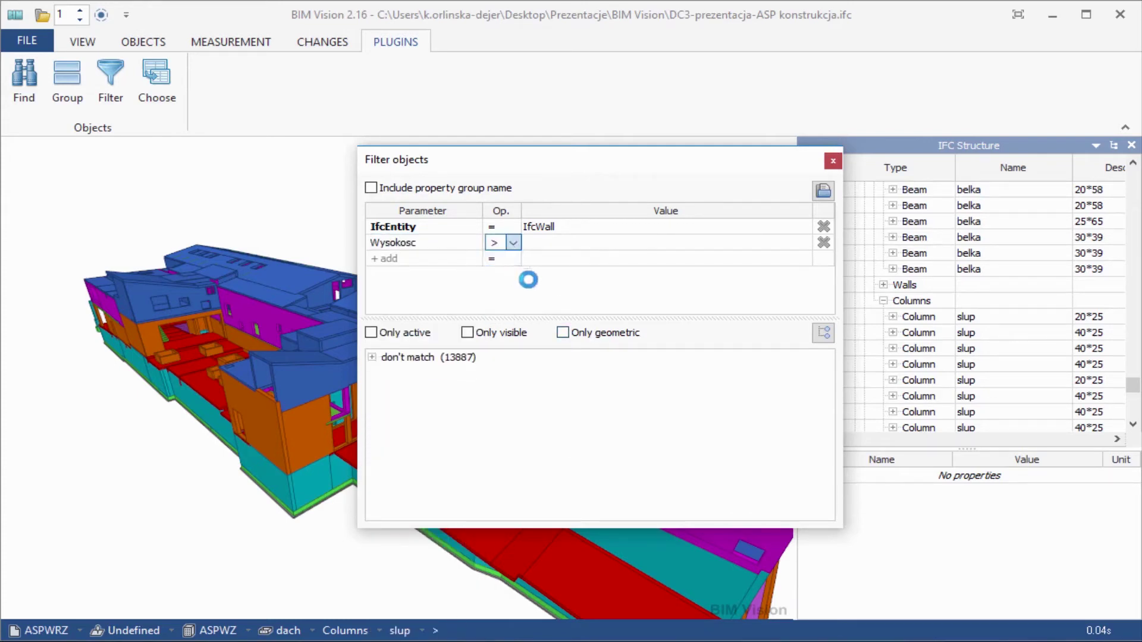
left_click(582, 245)
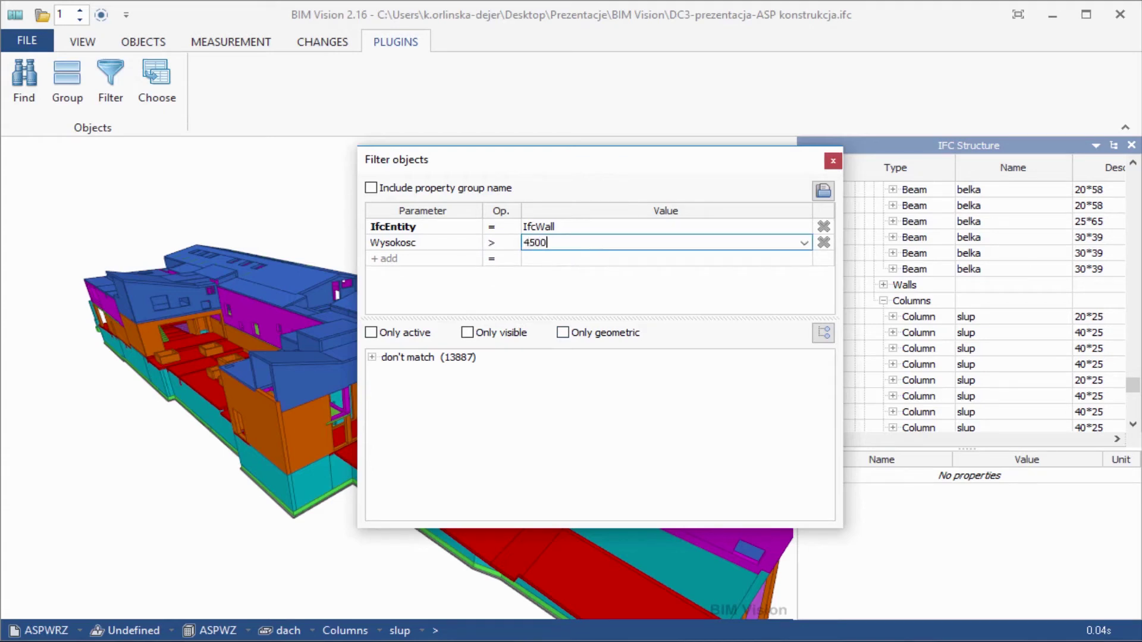
left_click(602, 290)
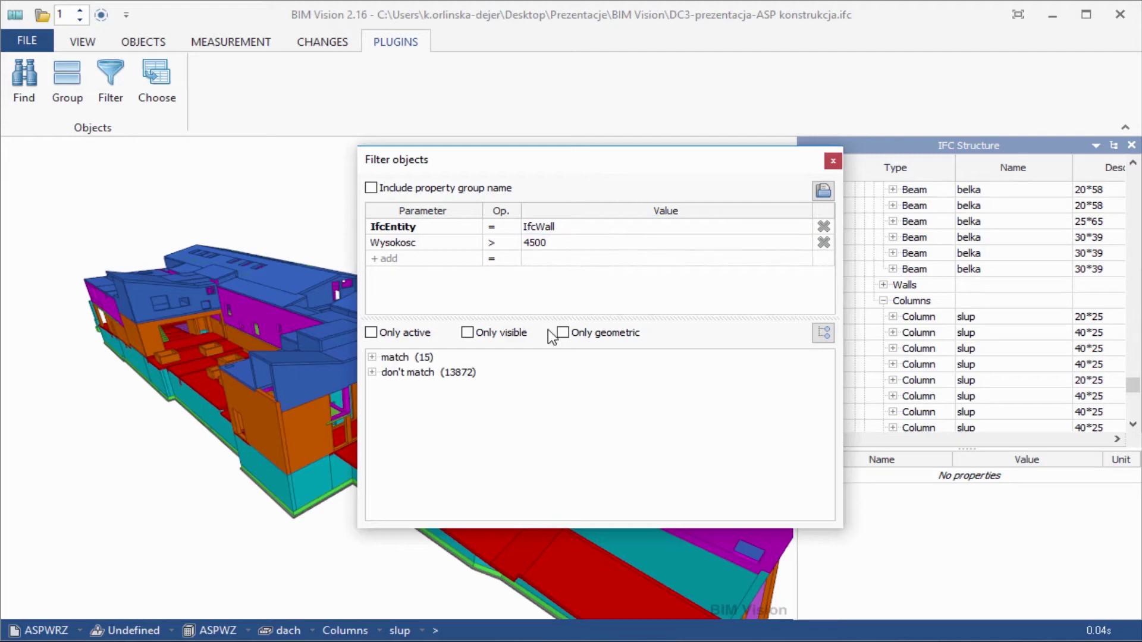
Hide the 13872 non-matching objects and orbit to view the 15 remaining tall walls.
left_click(423, 373)
right_click(424, 375)
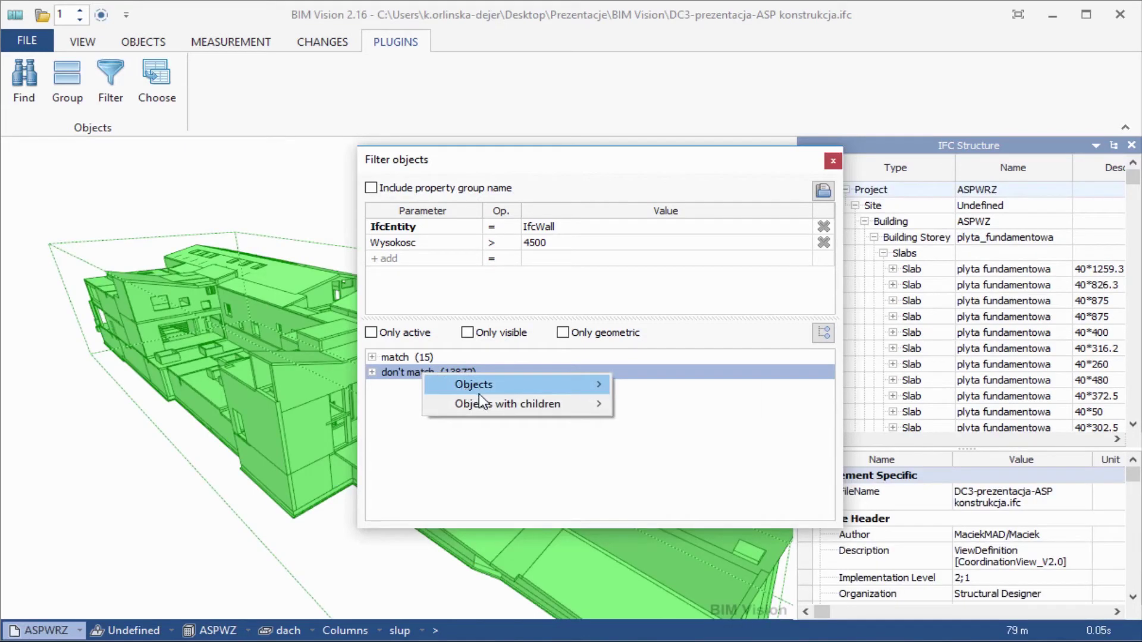
mouse_move(480, 390)
left_click(671, 430)
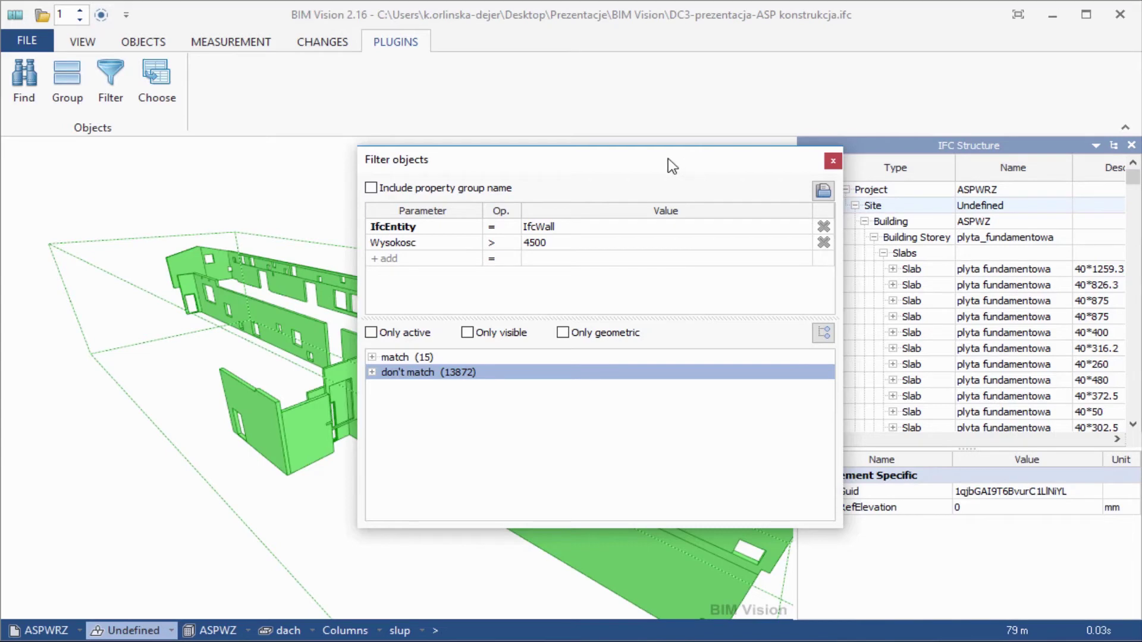
left_click_drag(668, 158, 960, 173)
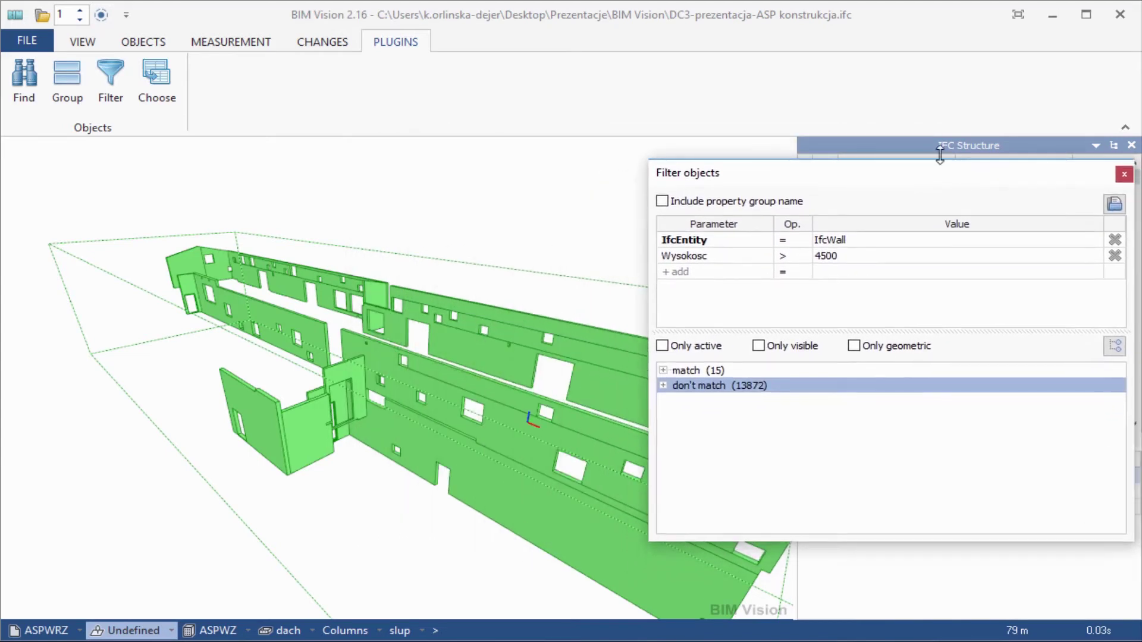
left_click_drag(558, 194, 471, 237)
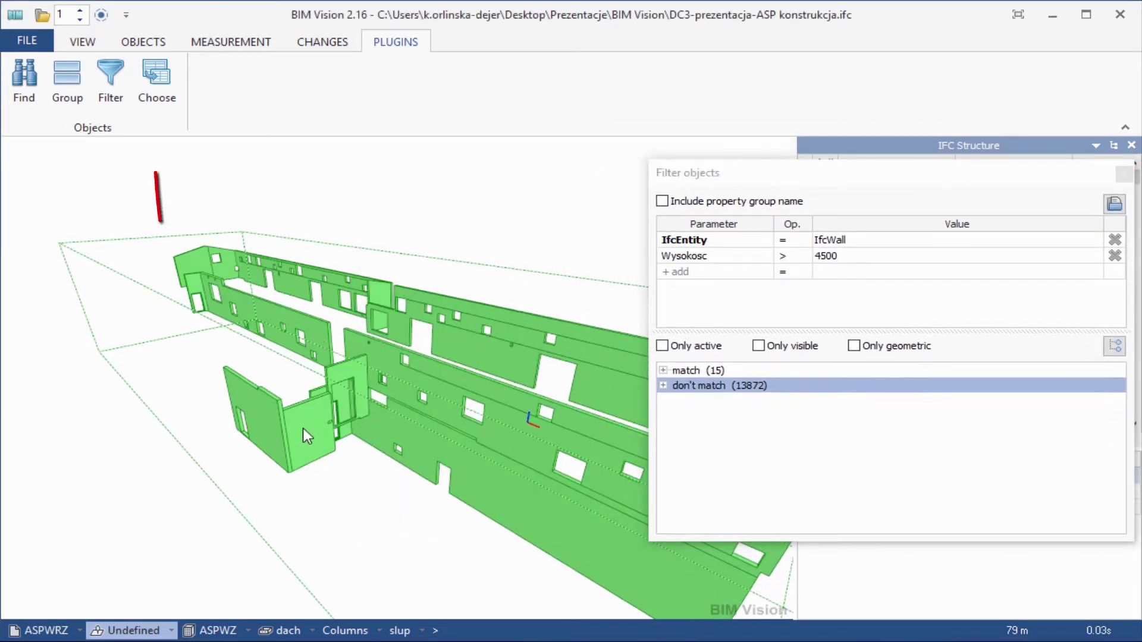
mouse_move(303, 428)
left_mouse_down()
mouse_move(401, 333)
mouse_move(365, 400)
mouse_move(502, 433)
left_mouse_up()
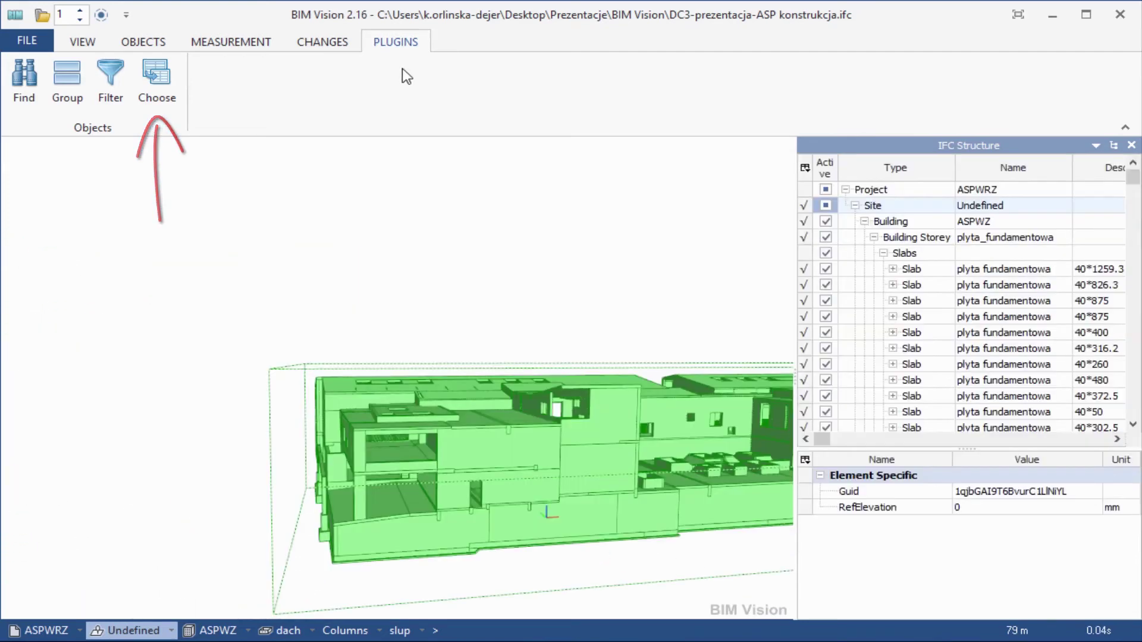
Pick a concrete wall and add its IfcEntity (IfcWall) and Wysokosc to the chosen-properties list.
left_click(168, 88)
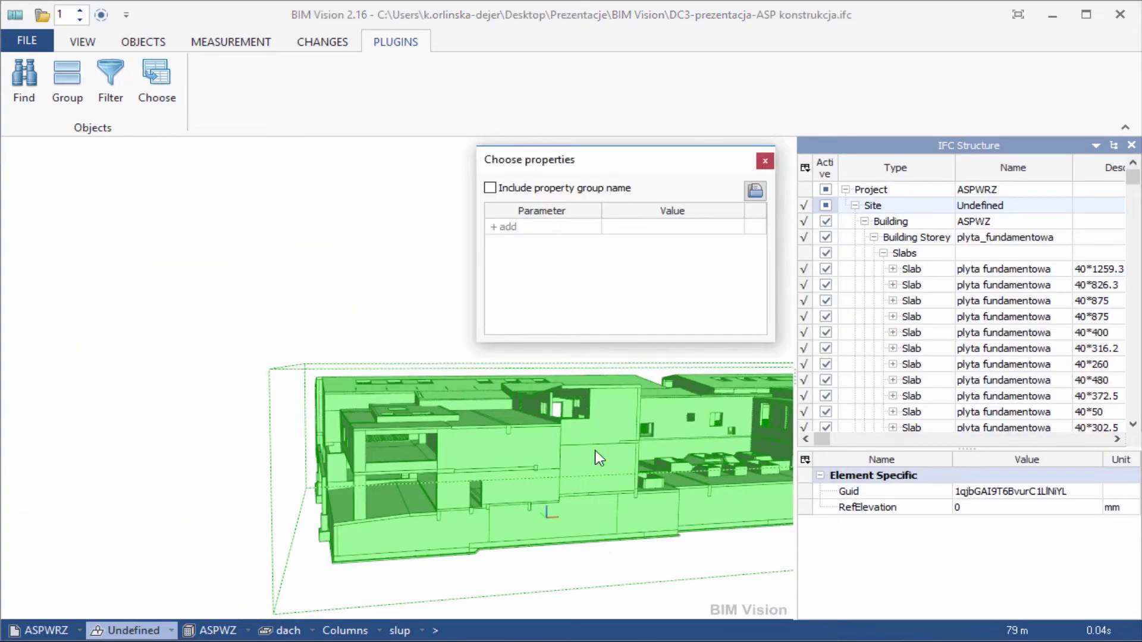
left_click(515, 462)
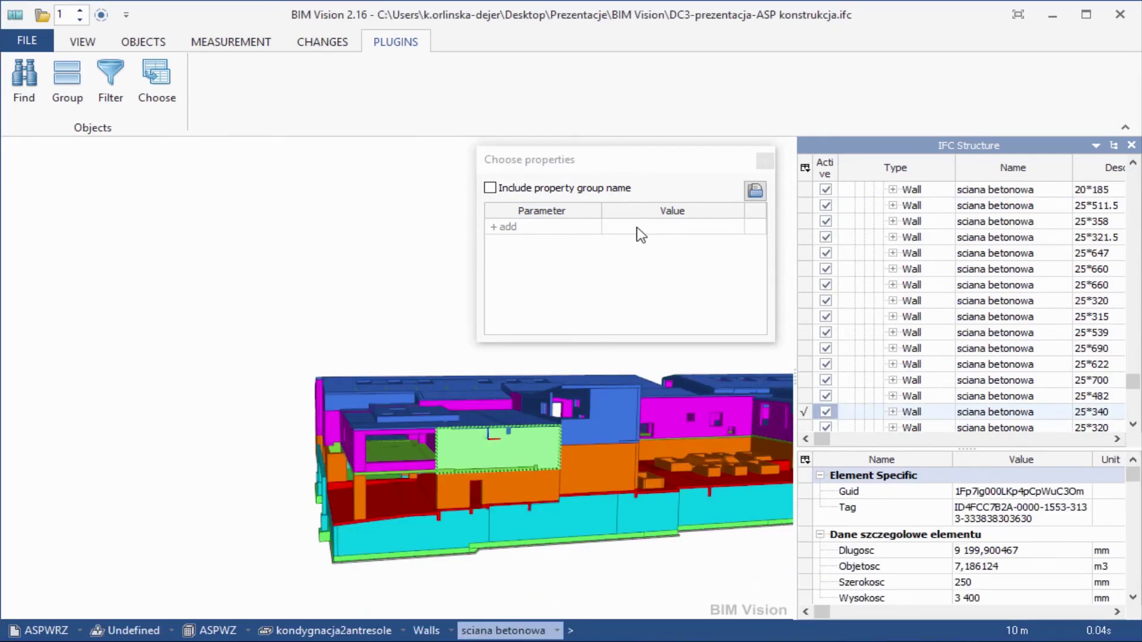
left_click(567, 228)
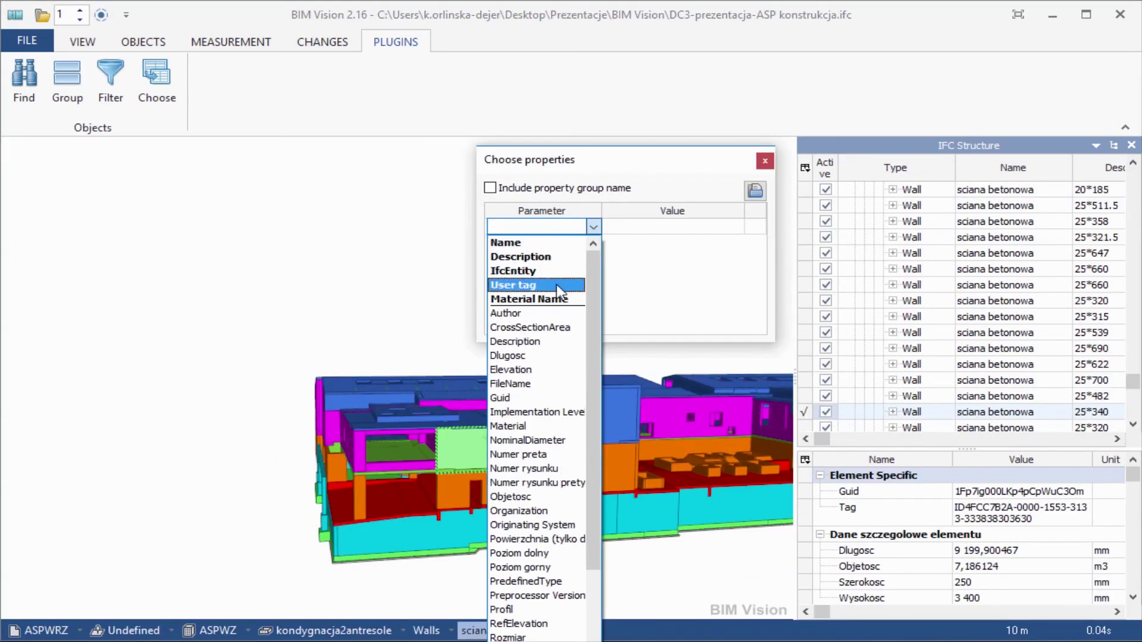
left_click(535, 270)
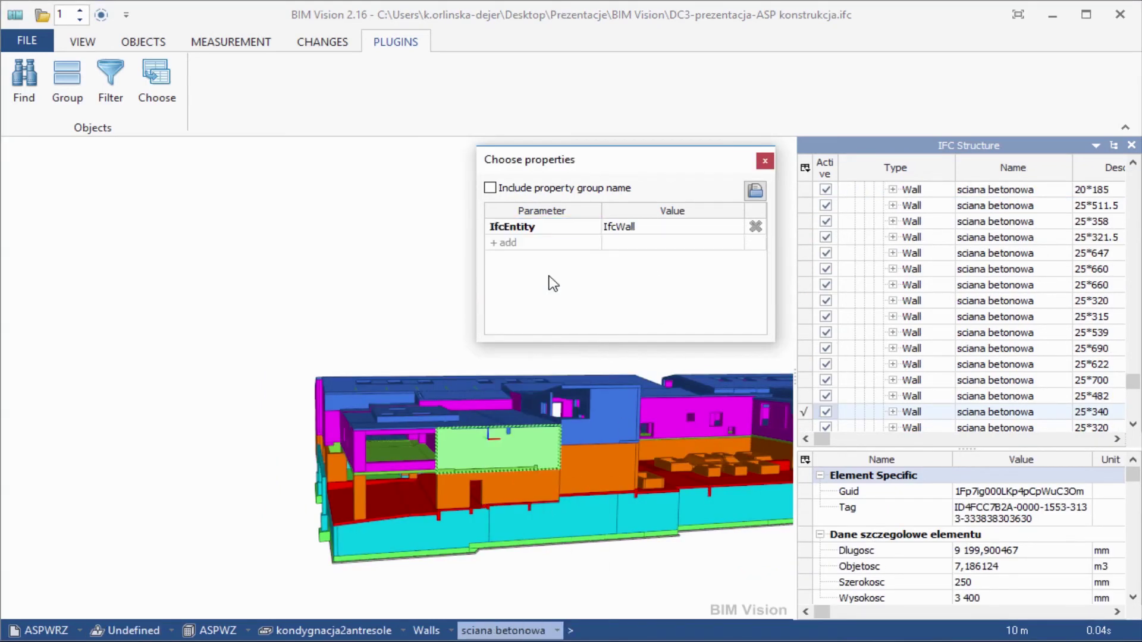
left_click(534, 243)
scroll(594, 298, "down", 2)
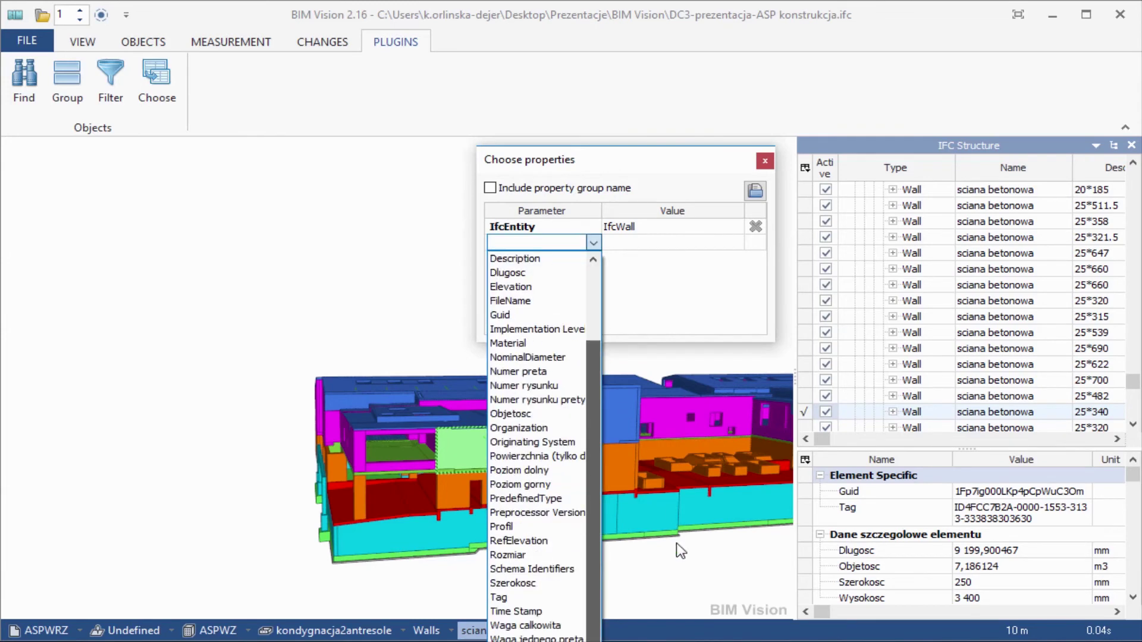
scroll(535, 595, "down", 3)
left_click(536, 610)
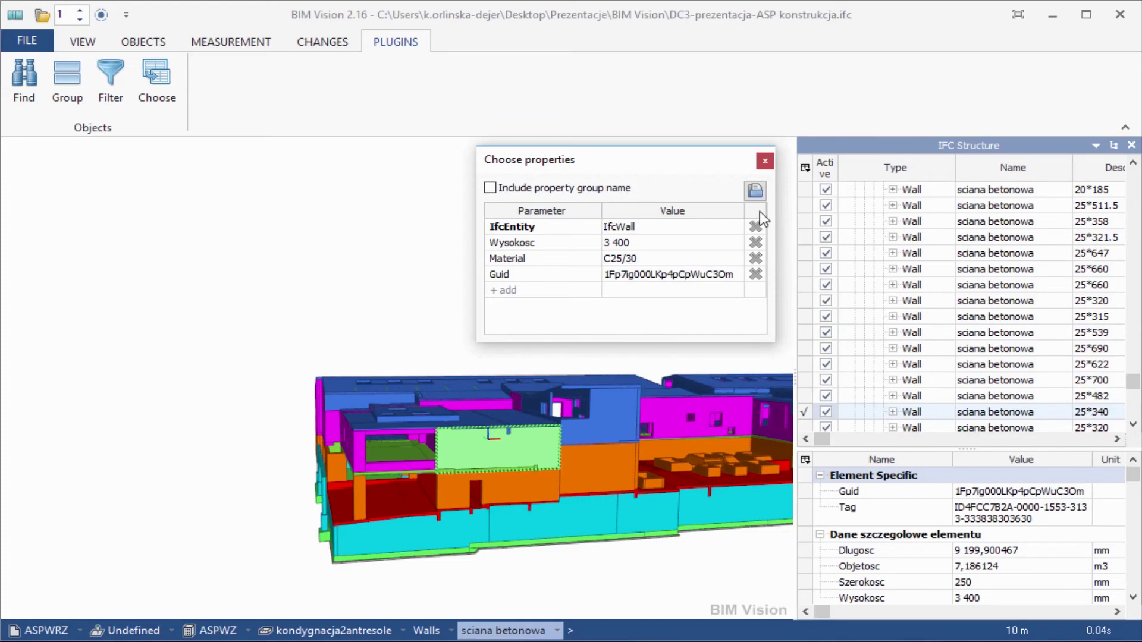
Choose 'Save current list' from the chosen-properties save options.
left_click(755, 190)
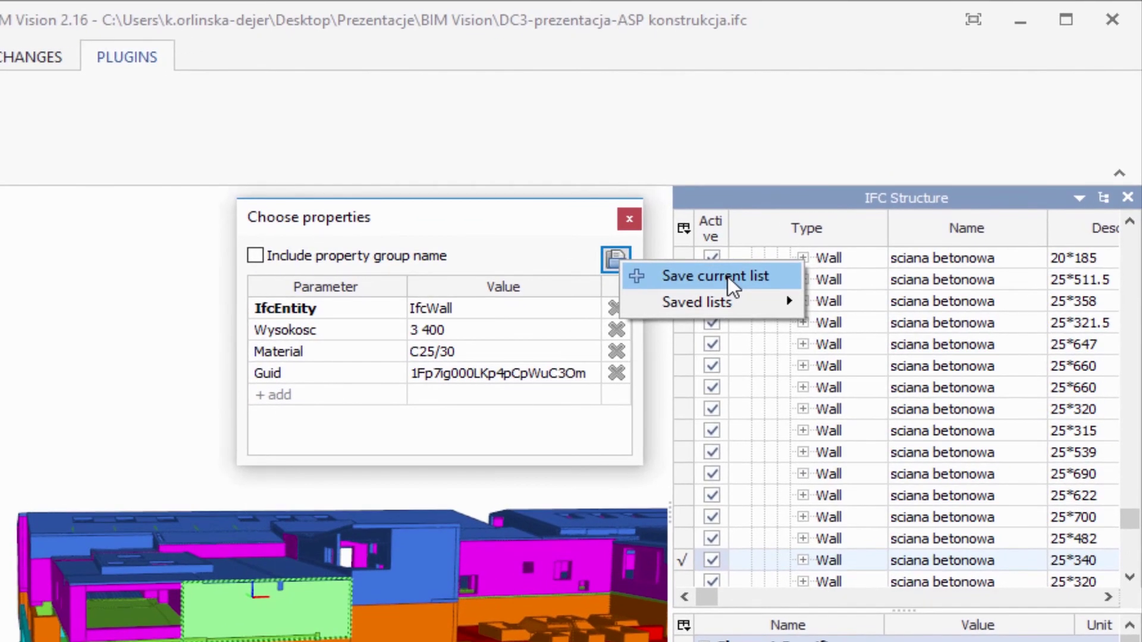
left_click(727, 277)
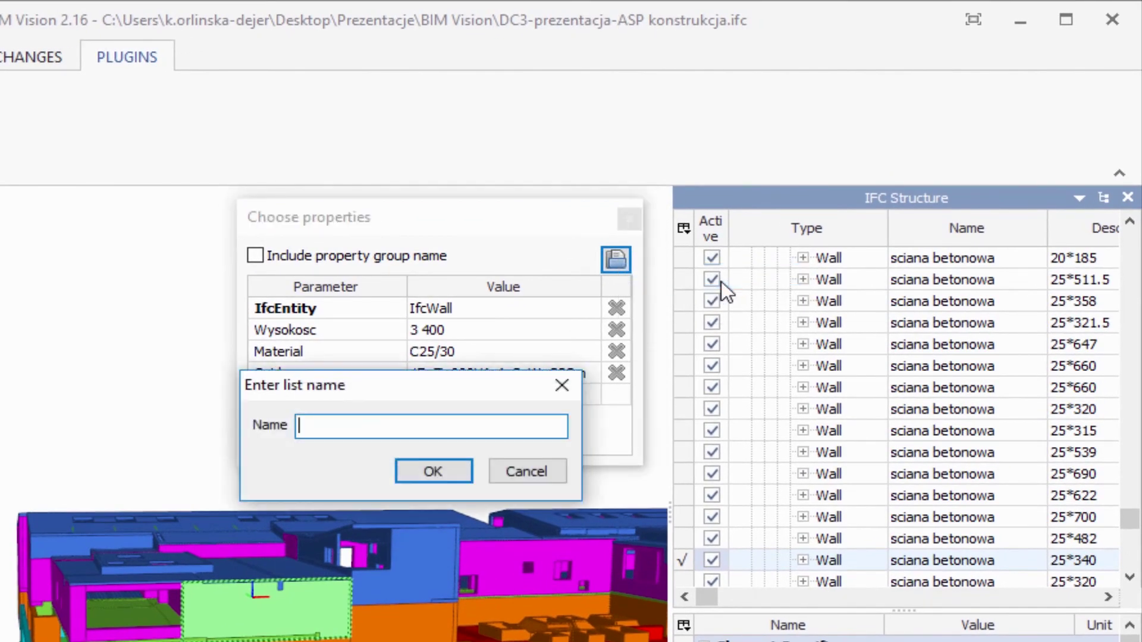